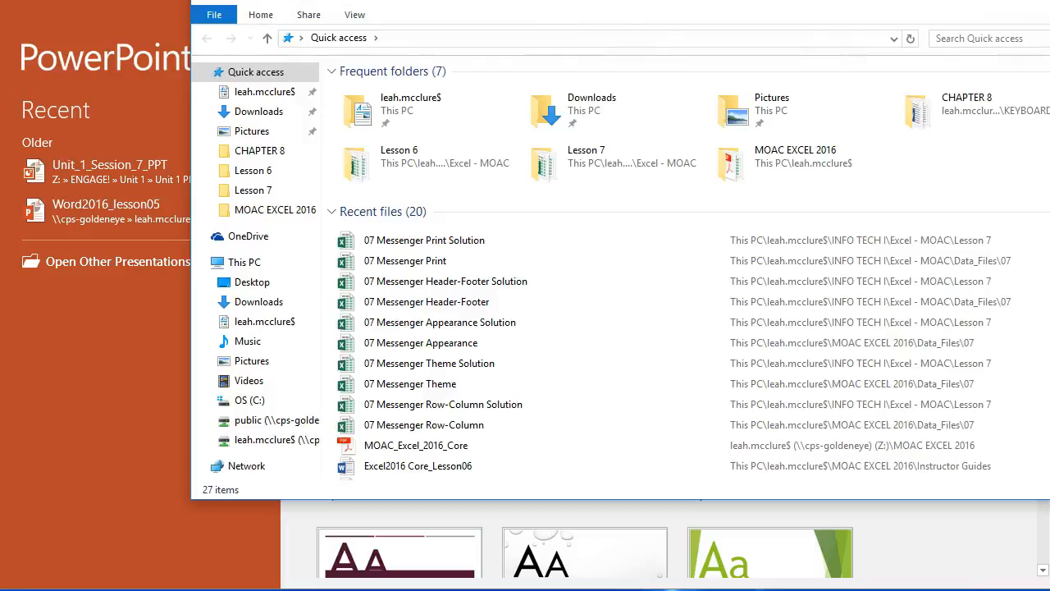
# - Open the DATA_FILES folder inside KEYBOARDING8 on the personal network drive
pyautogui.moveTo(381, 0); pyautogui.dragTo(363, 28)
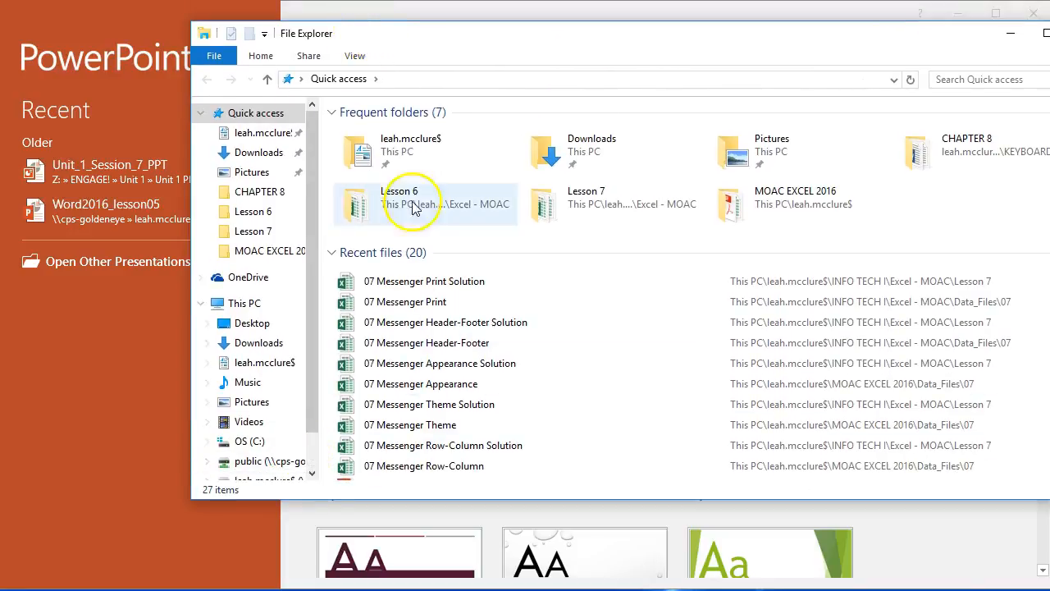
pyautogui.doubleClick(395, 144)
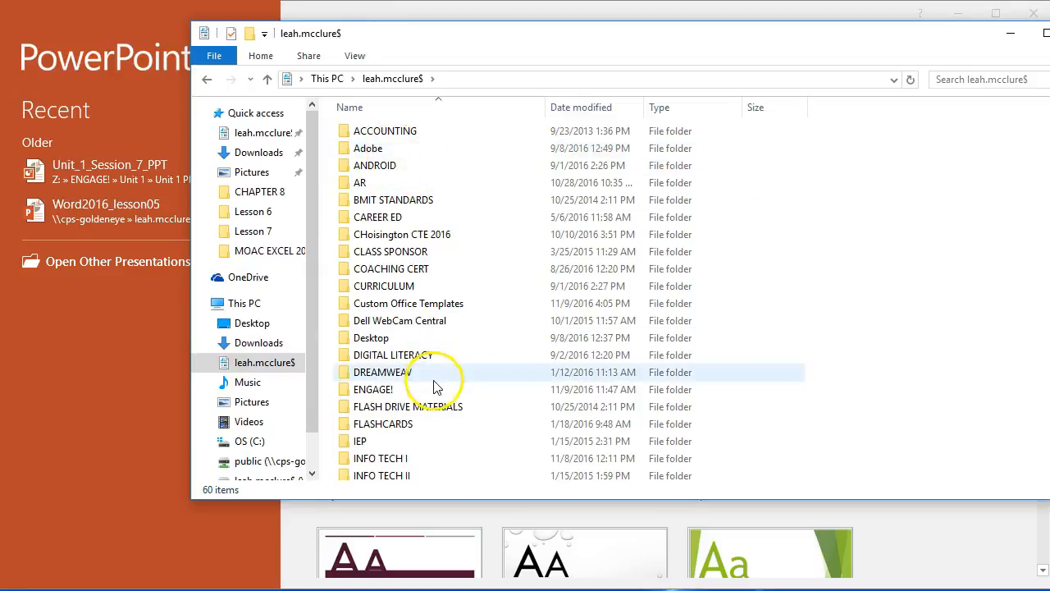
pyautogui.scroll(-1, 386, 406)
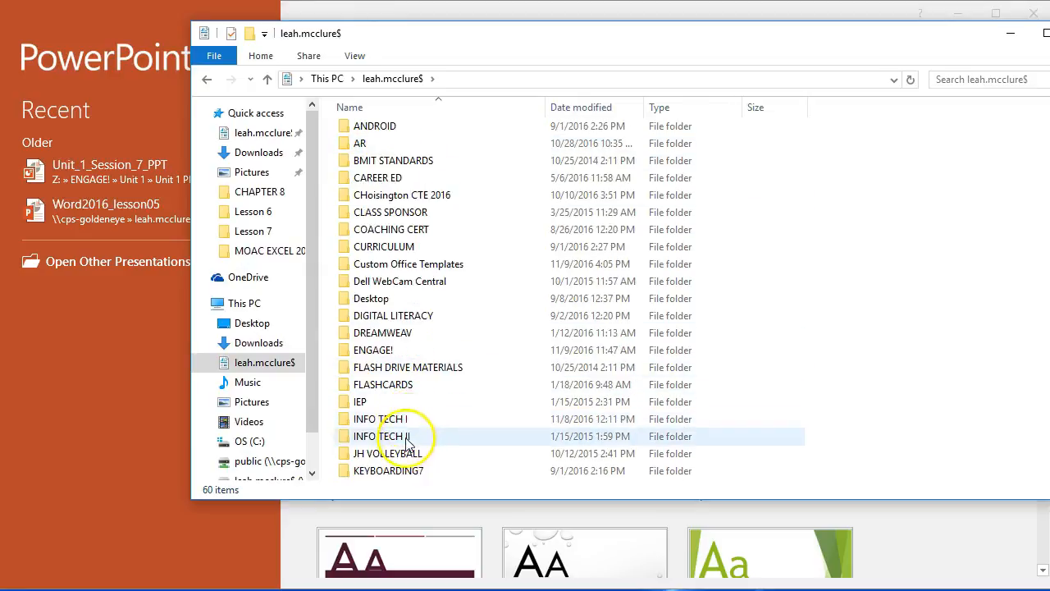
pyautogui.scroll(-1, 408, 441)
pyautogui.doubleClick(390, 434)
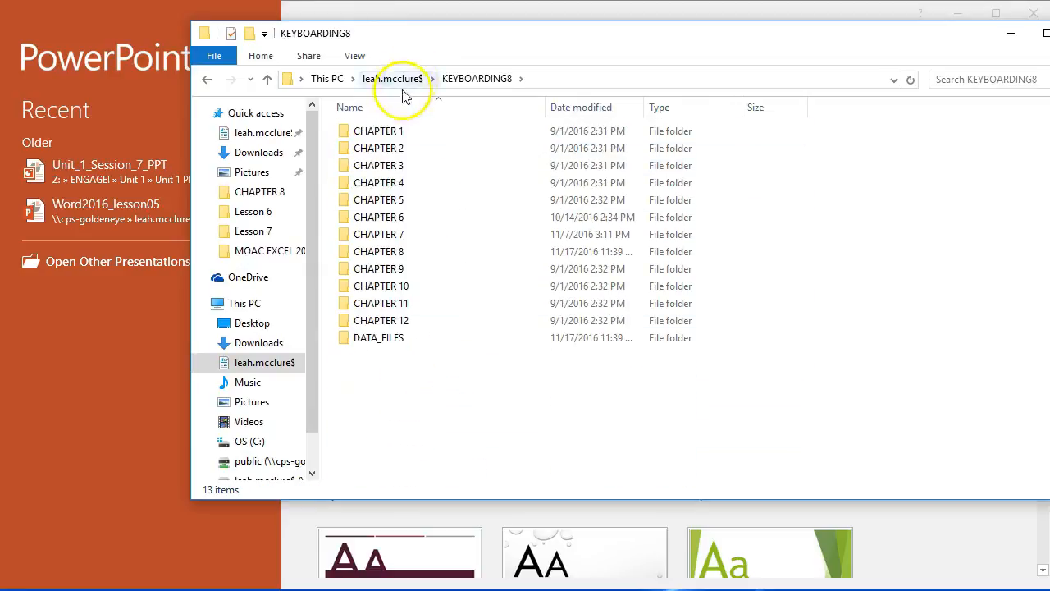
pyautogui.doubleClick(367, 337)
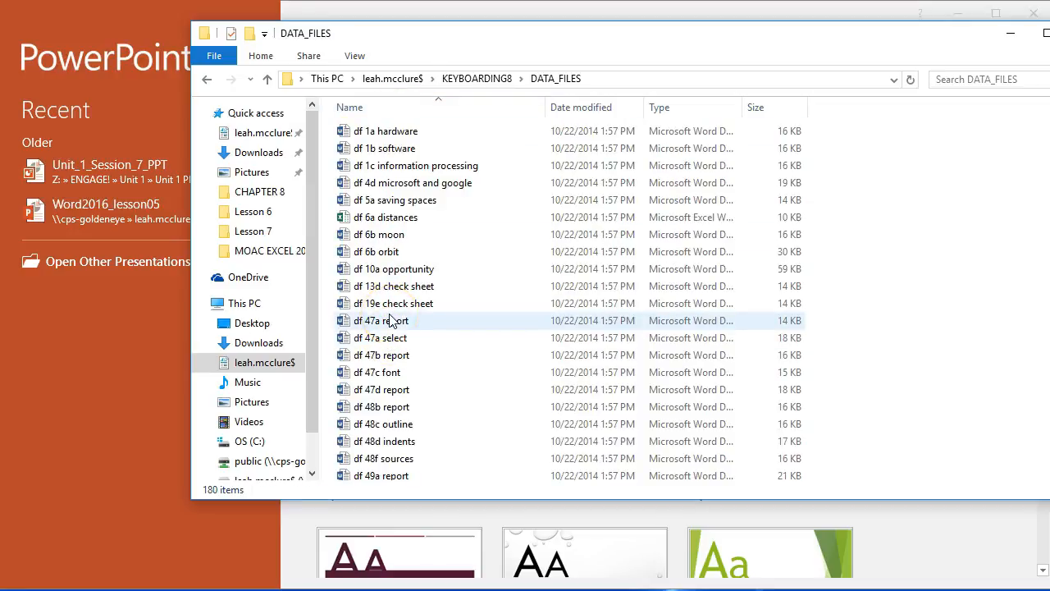
# - Find the "df 66 purpose" document in DATA_FILES and open it in Word
pyautogui.scroll(-5, 445, 443)
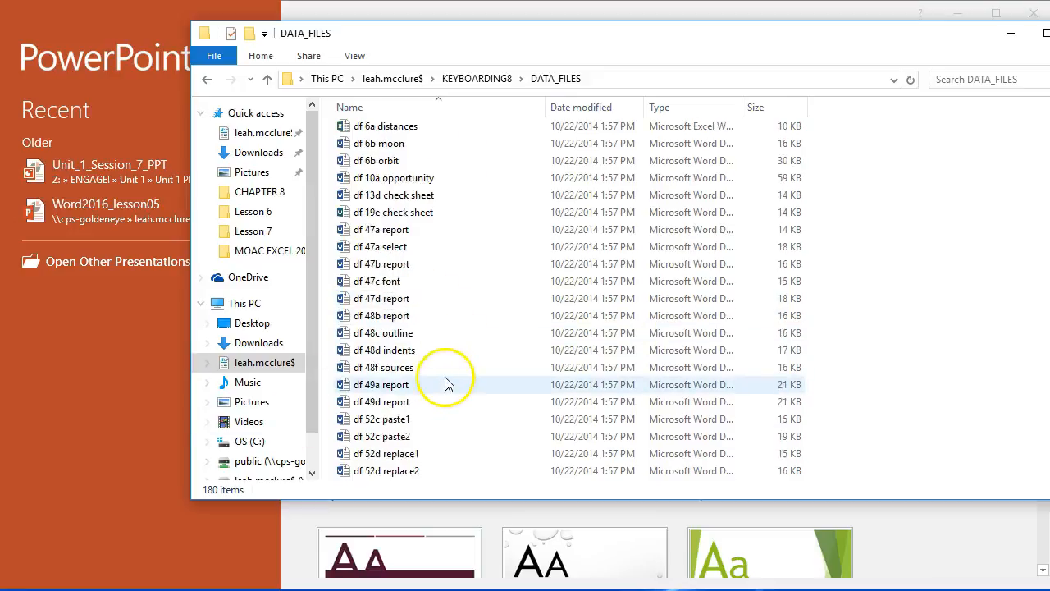
pyautogui.scroll(-5, 446, 383)
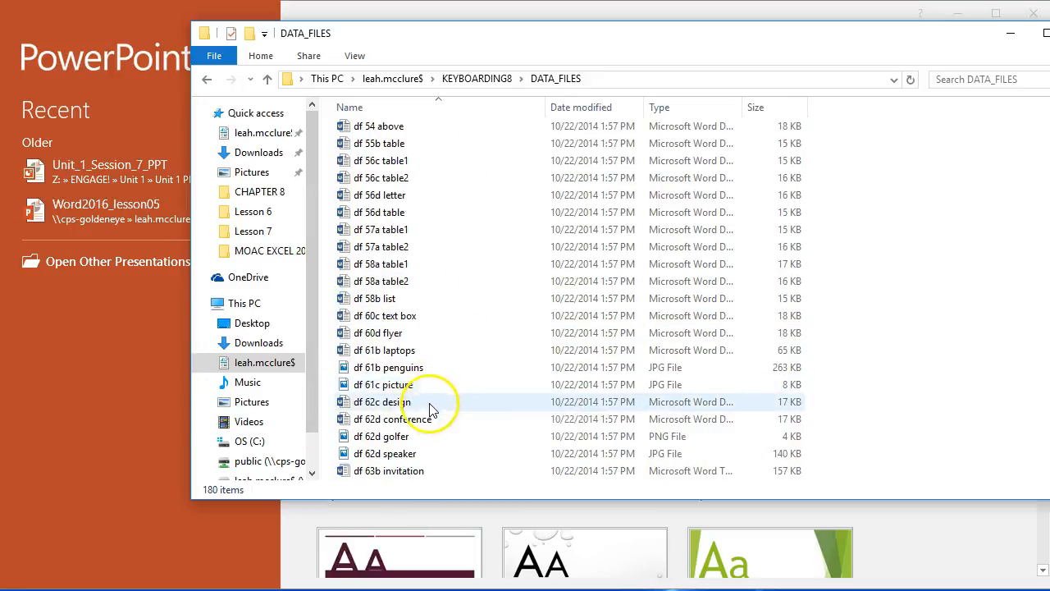
pyautogui.scroll(-1, 426, 419)
pyautogui.scroll(-1, 424, 432)
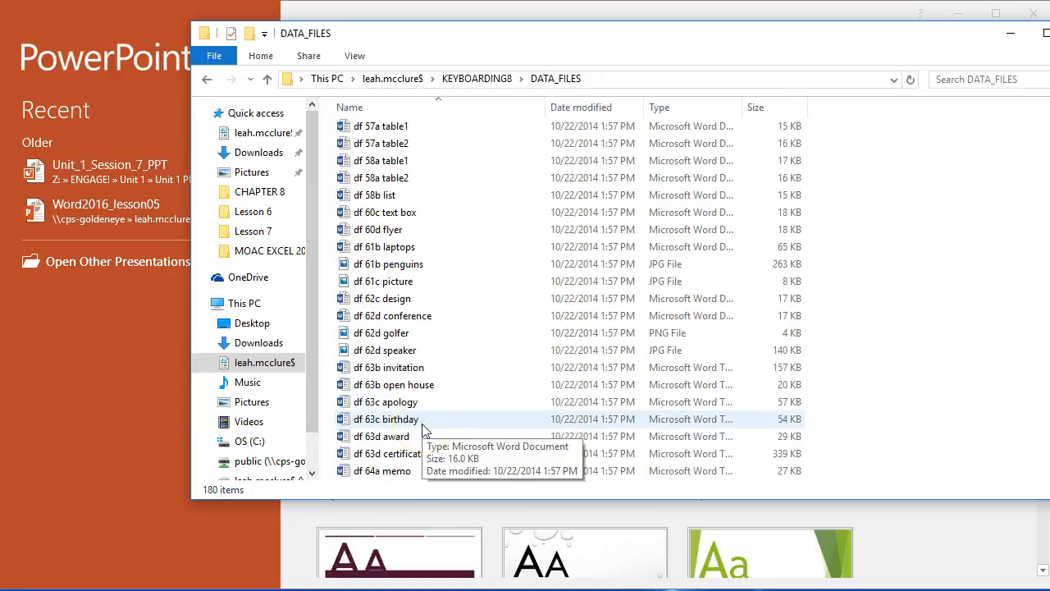
pyautogui.scroll(-1, 423, 429)
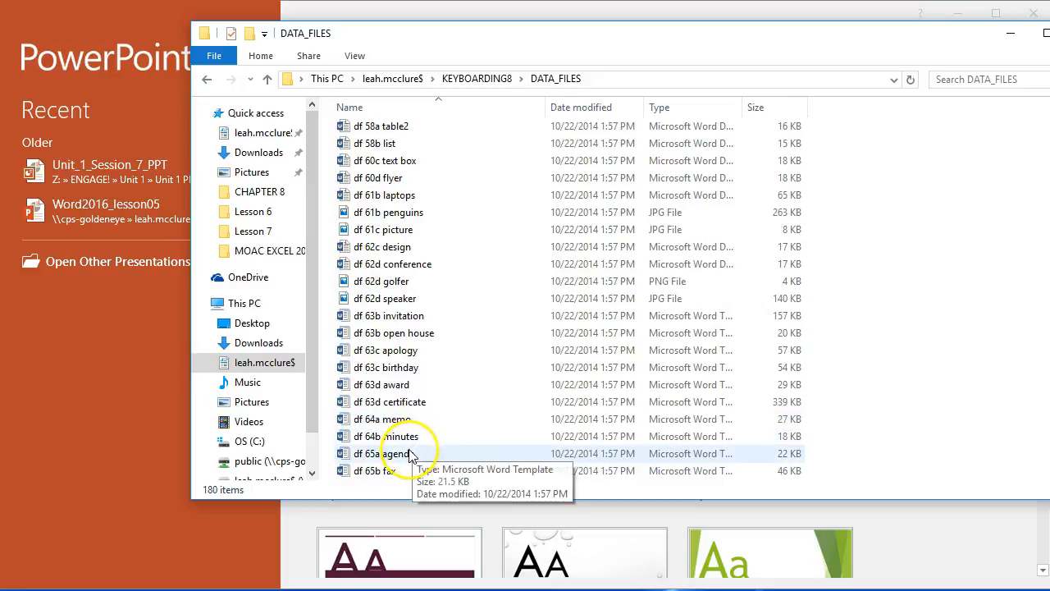
pyautogui.scroll(-1, 411, 454)
pyautogui.scroll(-1, 410, 454)
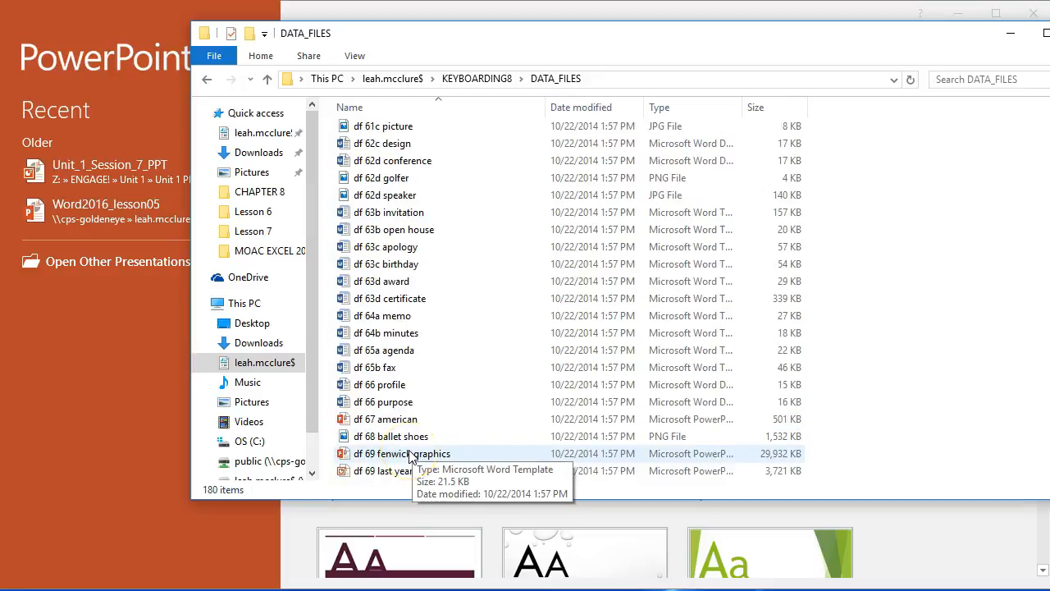
pyautogui.click(398, 406)
pyautogui.doubleClick(399, 405)
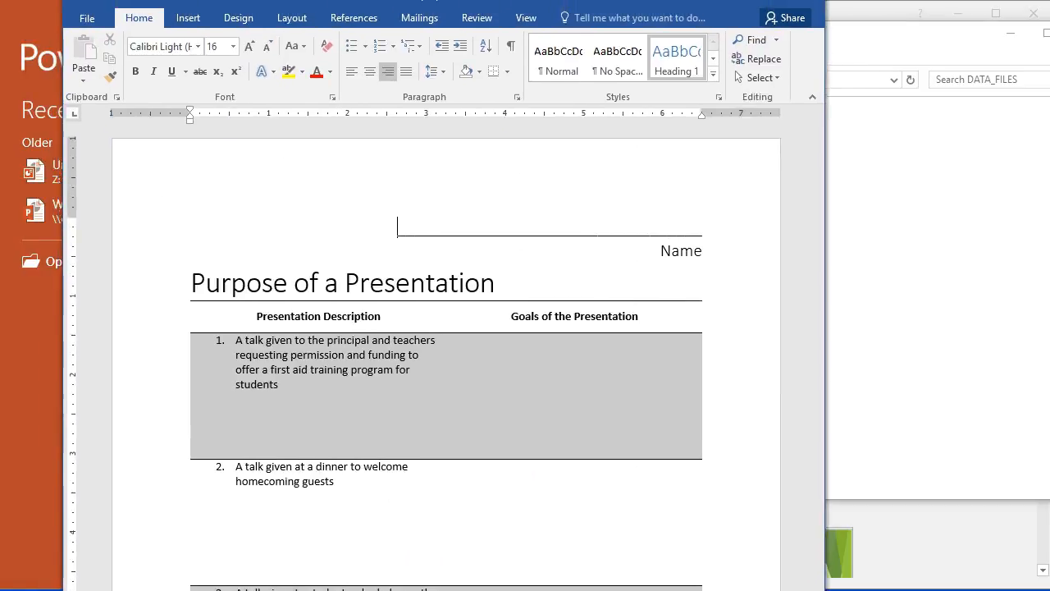
# - Review the Purpose of a Presentation worksheet from its name line down to the fourth presentation description
pyautogui.scroll(-5, 605, 218)
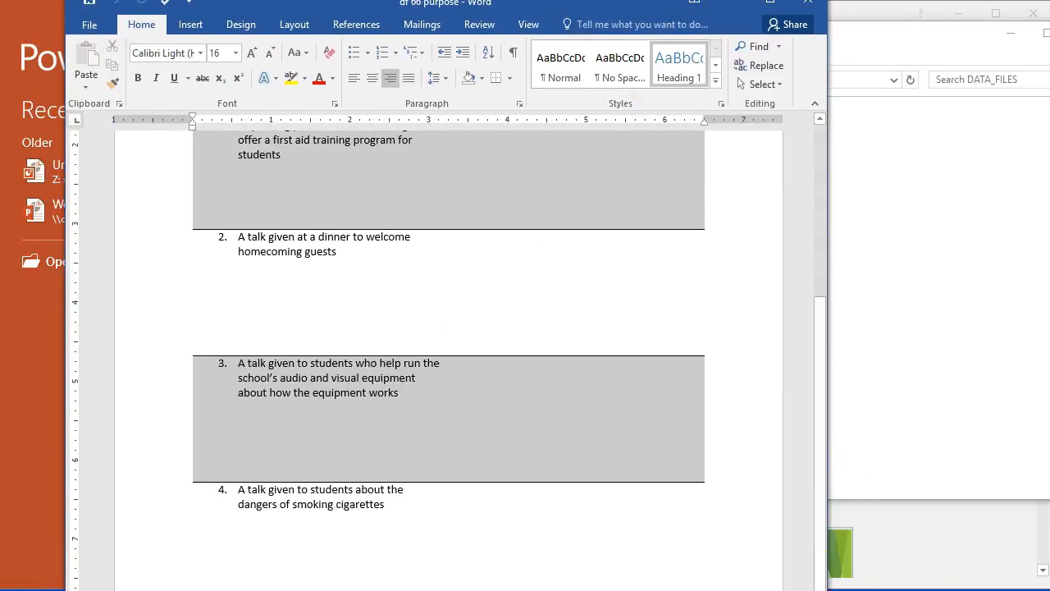
pyautogui.moveTo(611, 6); pyautogui.dragTo(672, 66)
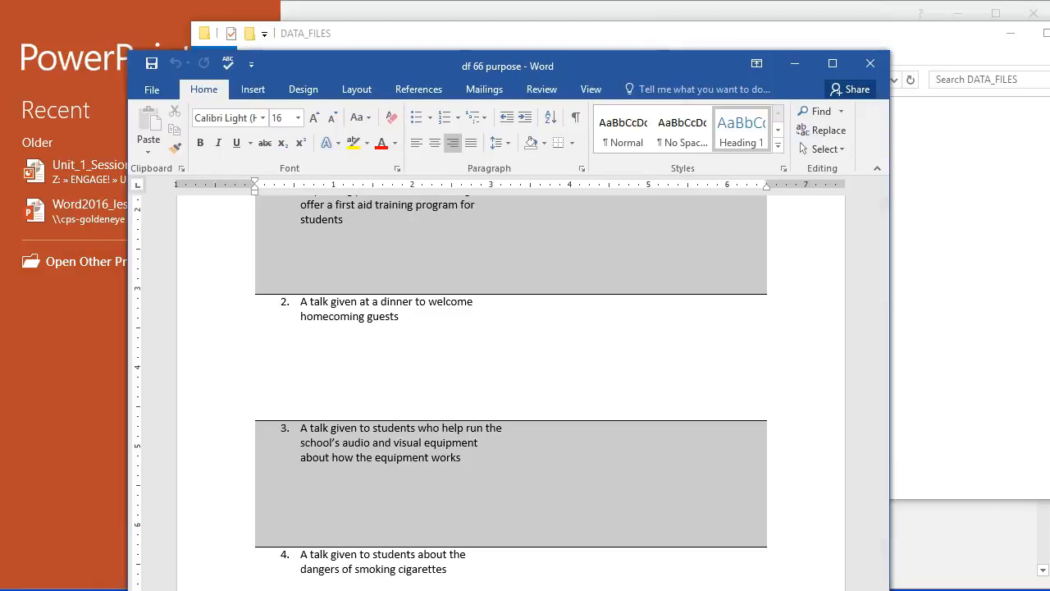
pyautogui.scroll(5, 495, 310)
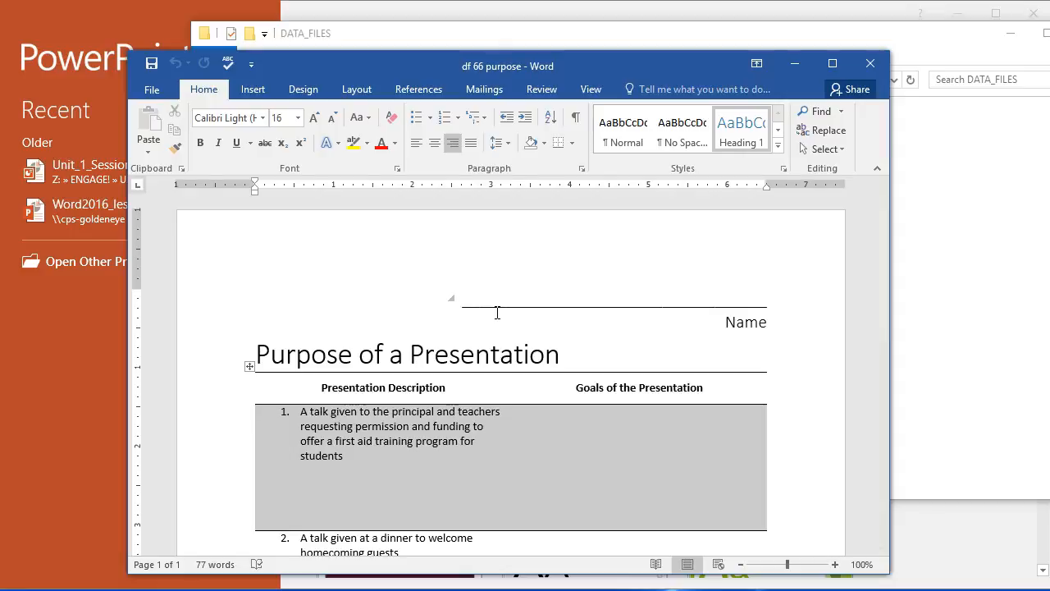
pyautogui.scroll(-6, 562, 327)
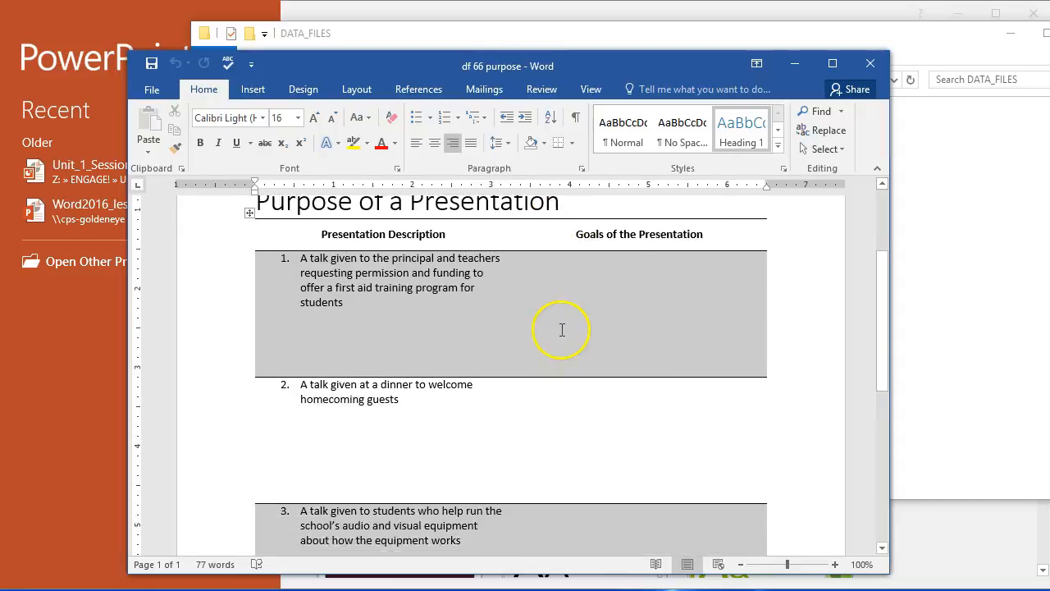
pyautogui.scroll(-6, 541, 341)
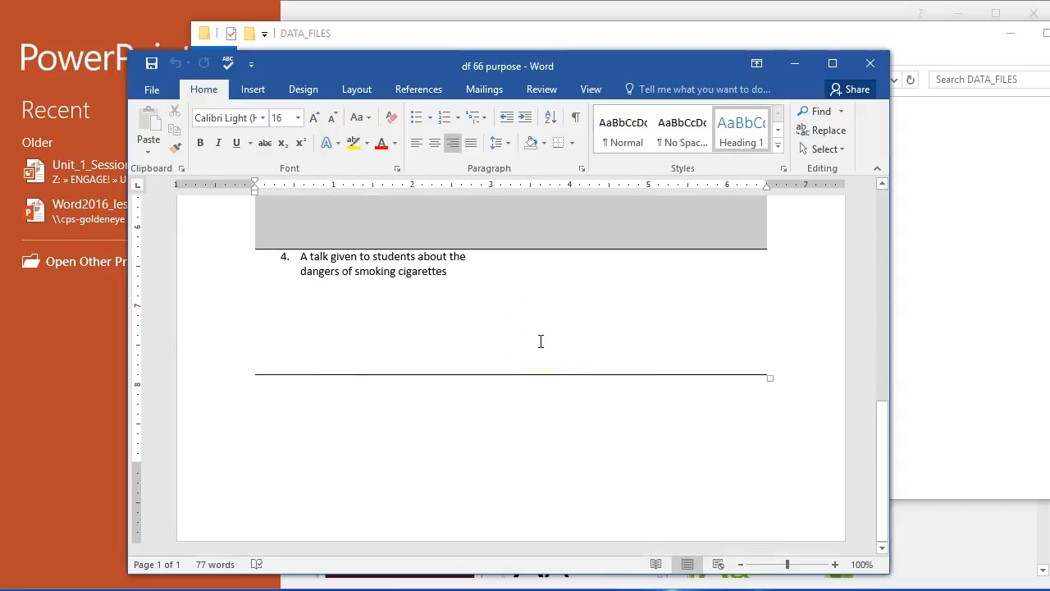
# - Check the printer selection and print preview for "df 66 purpose" without printing, and close the document
pyautogui.click(152, 90)
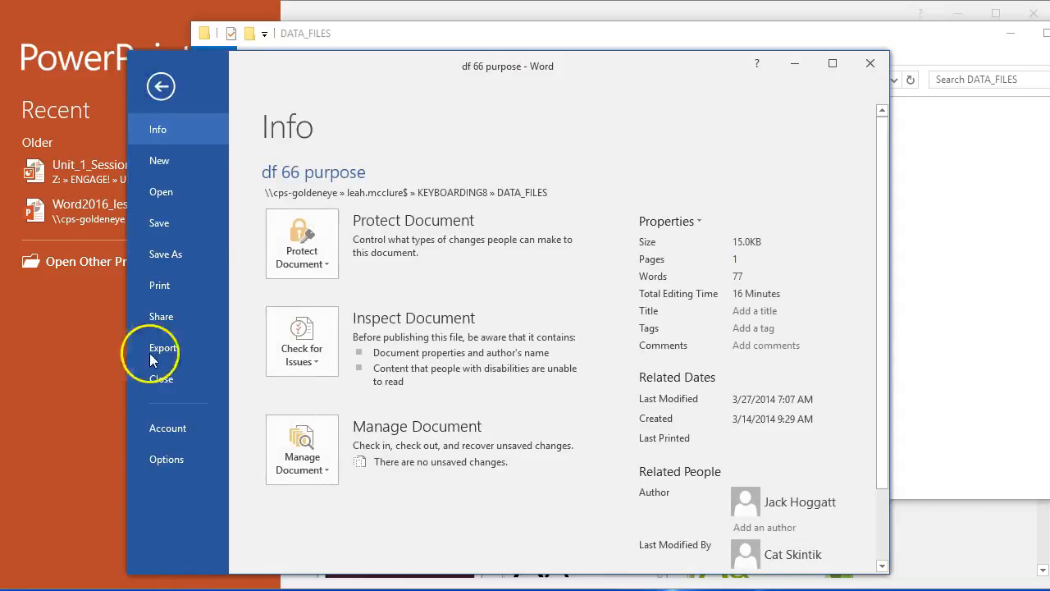
pyautogui.click(185, 278)
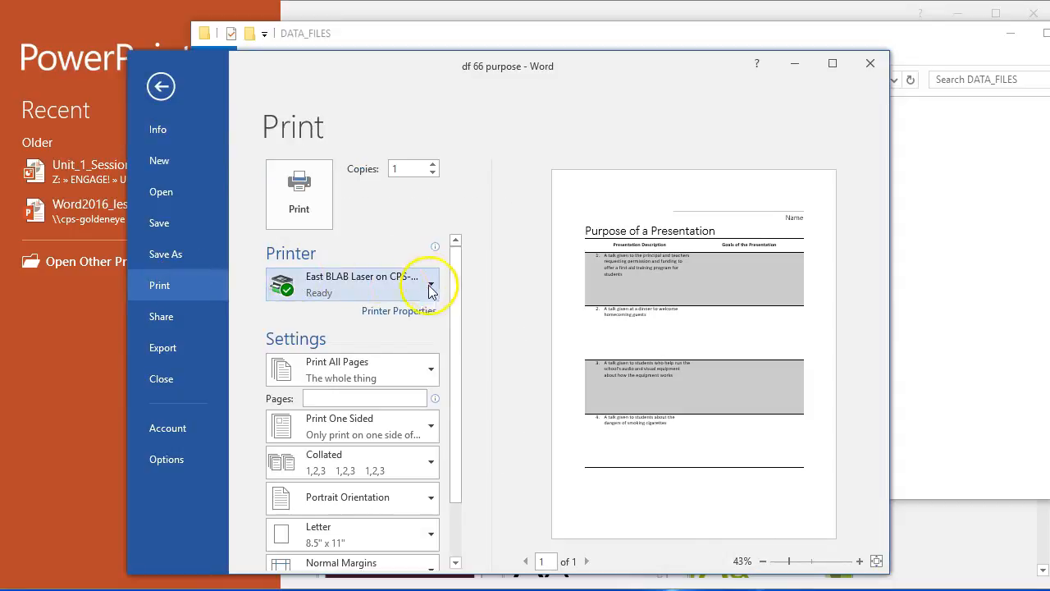
pyautogui.moveTo(282, 278)
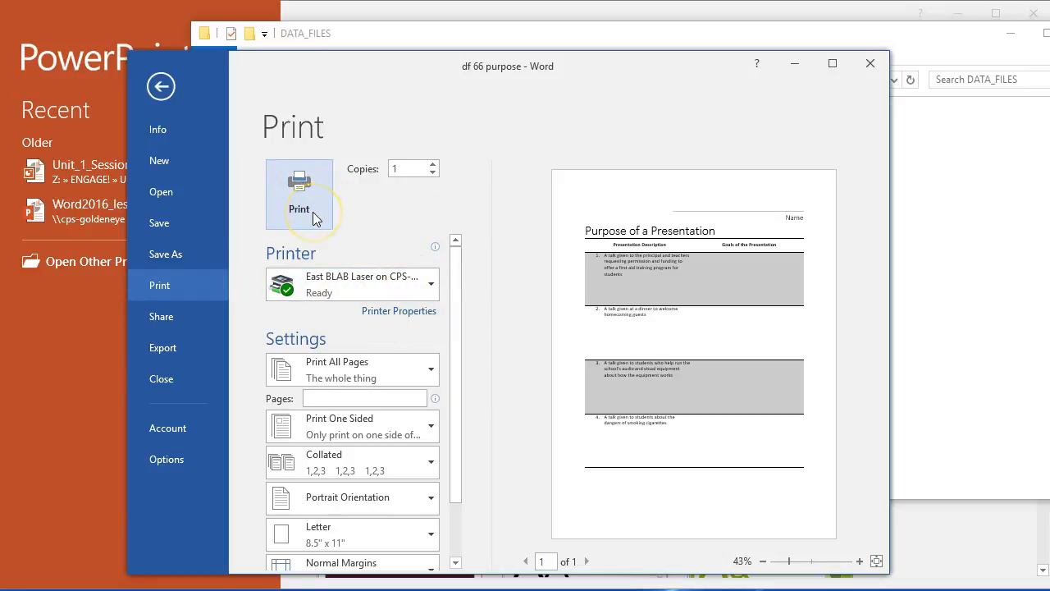
pyautogui.click(869, 65)
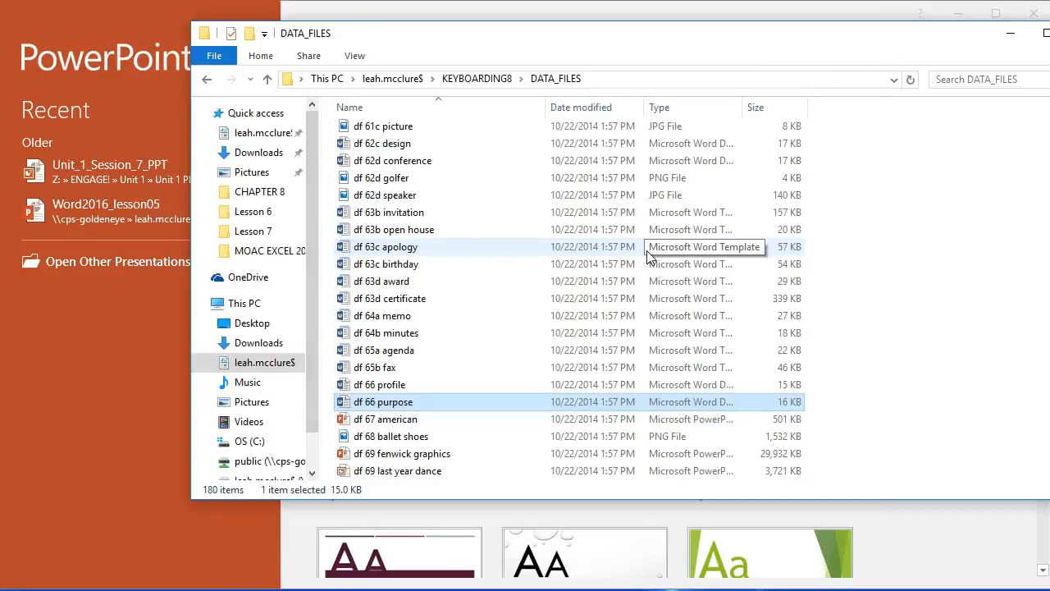
# - Reopen "df 66 purpose" and examine the four presentation descriptions and the space for their goals
pyautogui.doubleClick(422, 403)
pyautogui.scroll(-2, 488, 417)
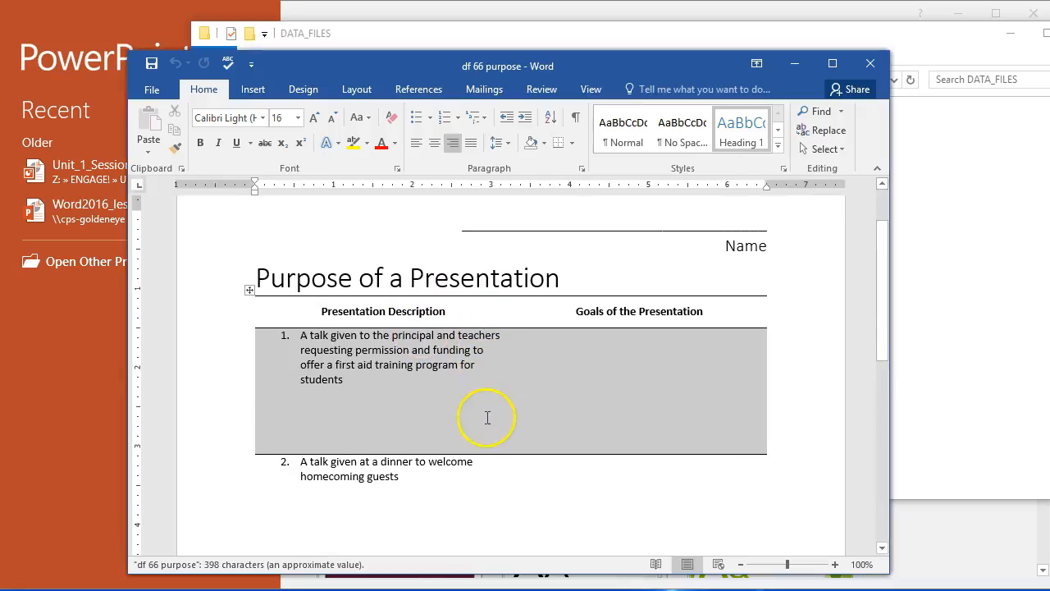
pyautogui.scroll(-2, 378, 472)
pyautogui.scroll(-4, 377, 472)
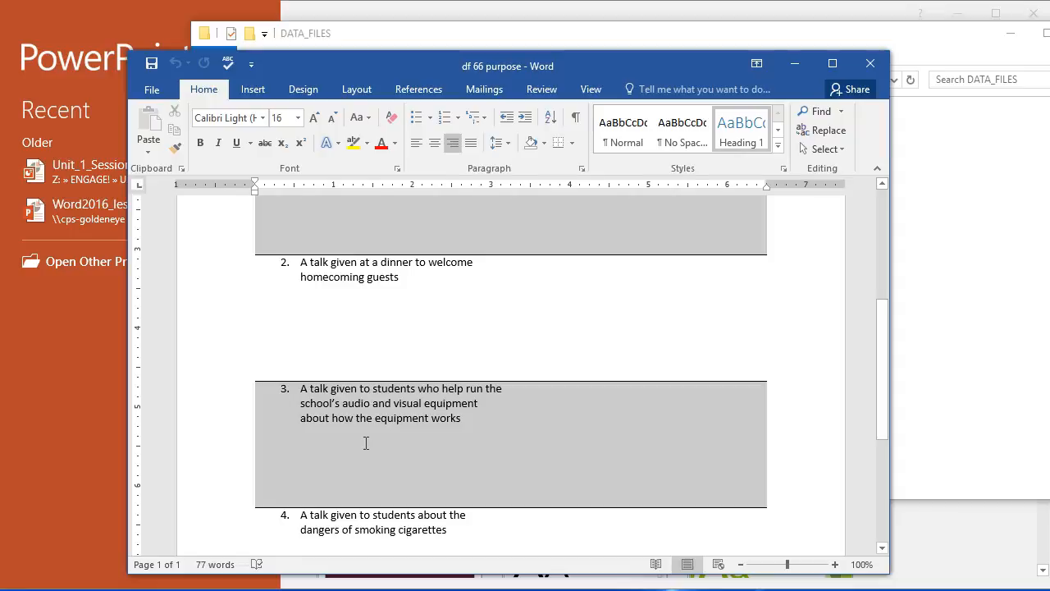
pyautogui.click(375, 457)
pyautogui.click(614, 502)
pyautogui.click(553, 337)
pyautogui.scroll(-2, 554, 344)
pyautogui.scroll(-3, 555, 344)
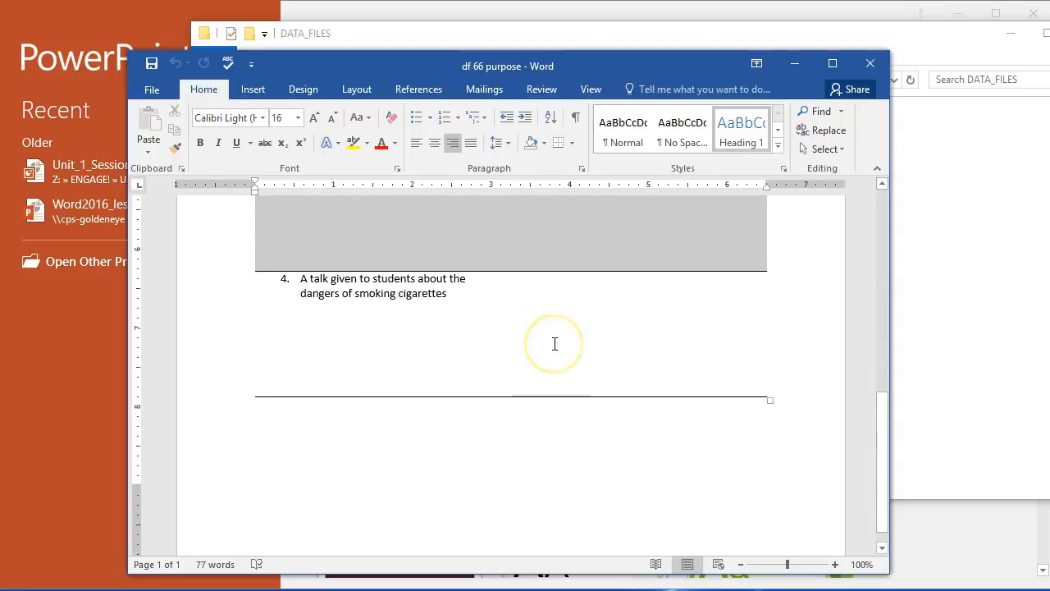
pyautogui.scroll(6, 555, 344)
pyautogui.scroll(2, 555, 344)
# - Place the cursor in the Goals of the Presentation cell beside the first aid training talk
pyautogui.click(569, 298)
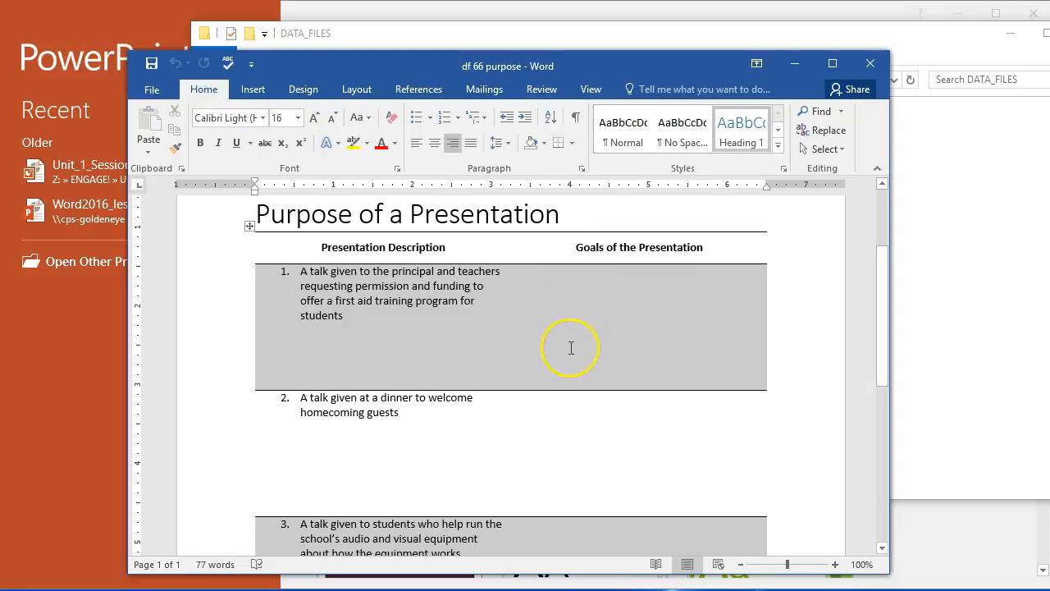
pyautogui.click(711, 323)
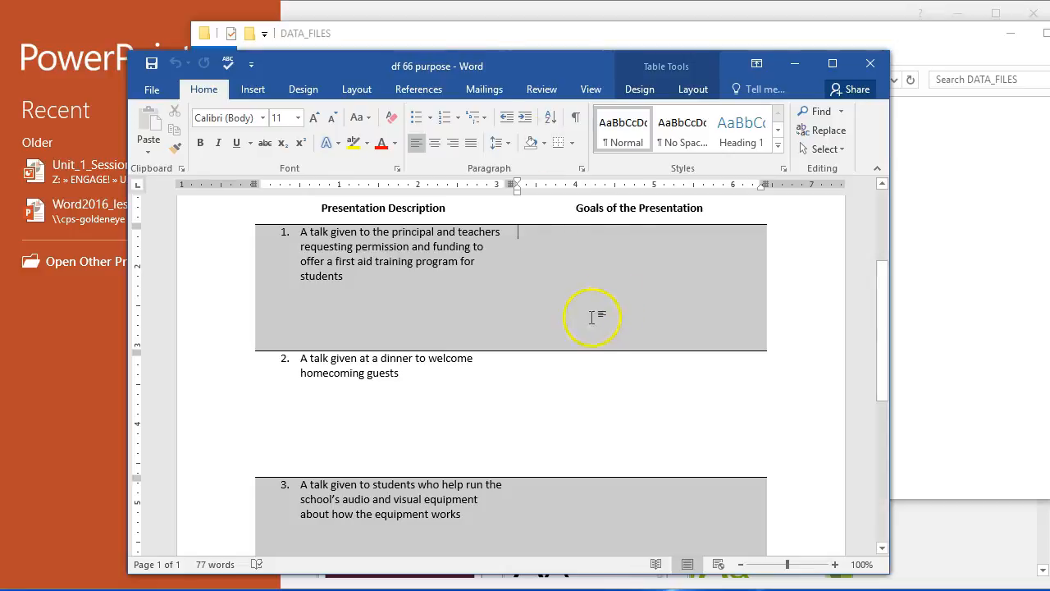
pyautogui.click(560, 237)
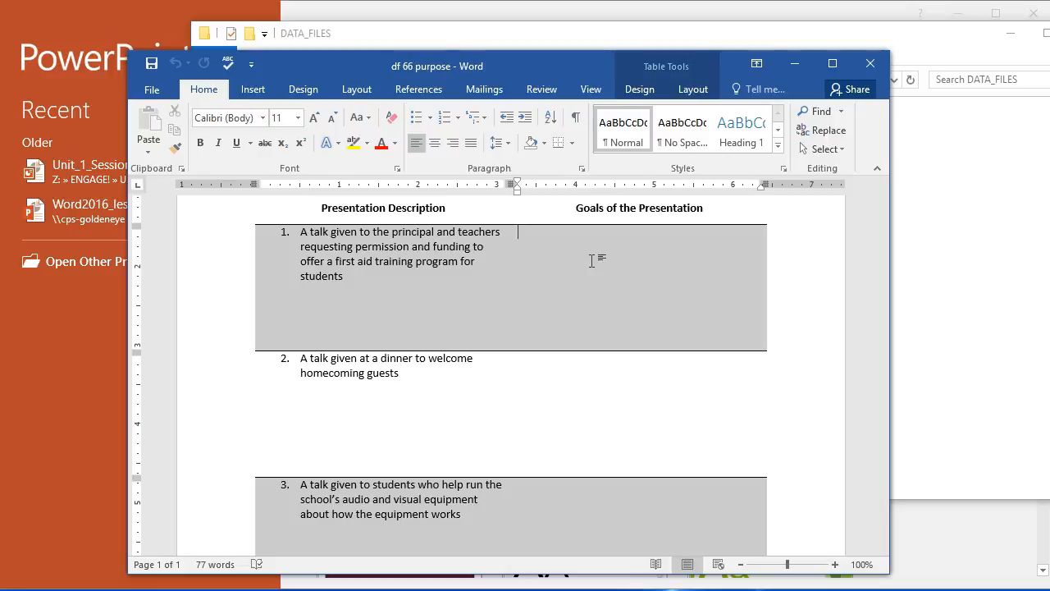
# - Close the "df 66 purpose" document and the DATA_FILES folder window
pyautogui.click(870, 63)
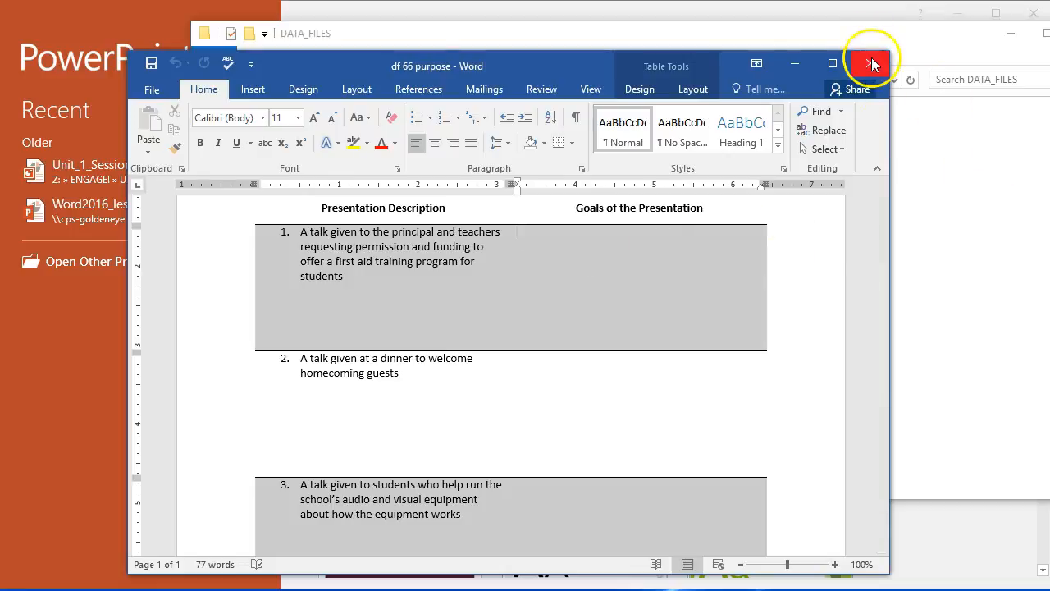
pyautogui.moveTo(951, 37); pyautogui.dragTo(844, 41)
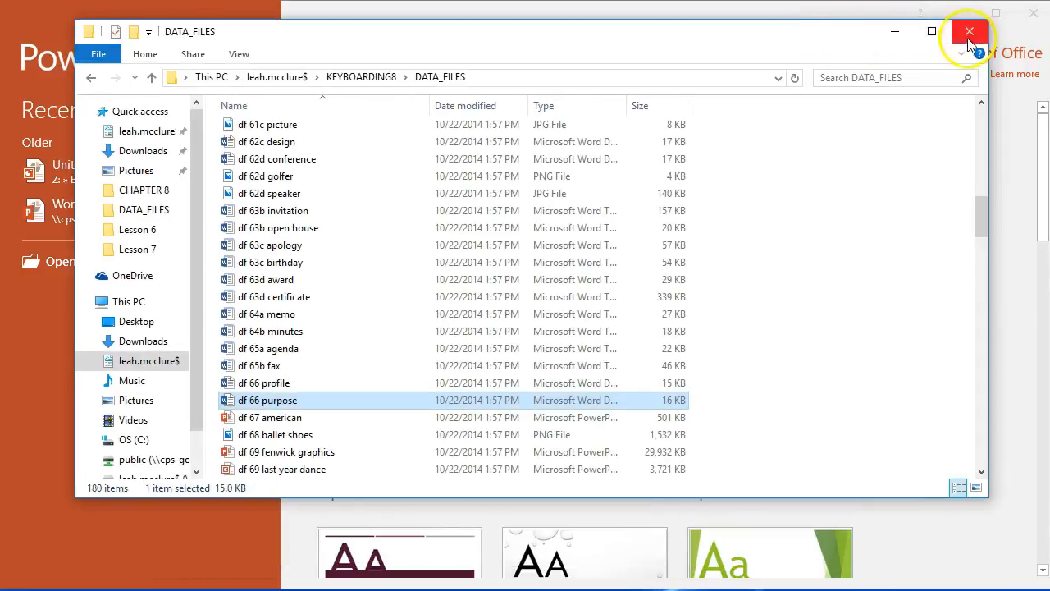
pyautogui.click(973, 31)
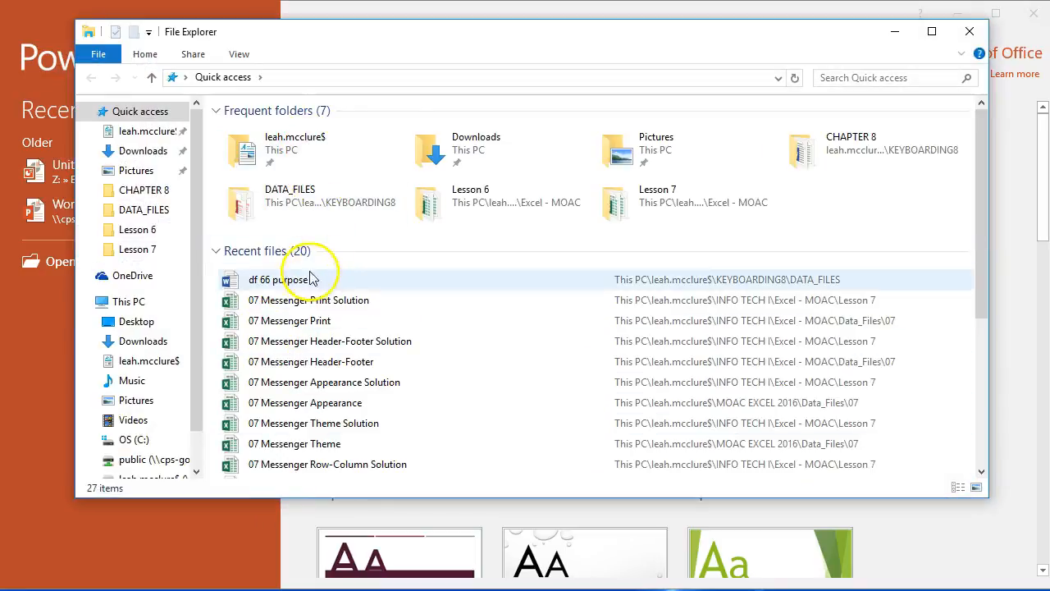
# - Open the "df 66 profile" document from the DATA_FILES folder inside KEYBOARDING8 on the personal network drive
pyautogui.doubleClick(237, 133)
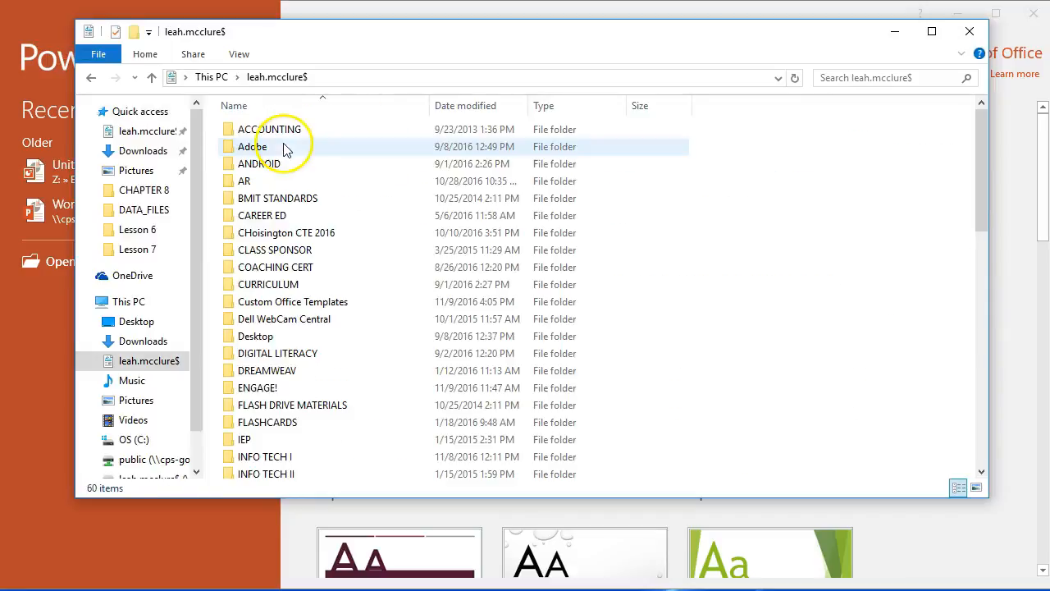
pyautogui.scroll(-2, 300, 428)
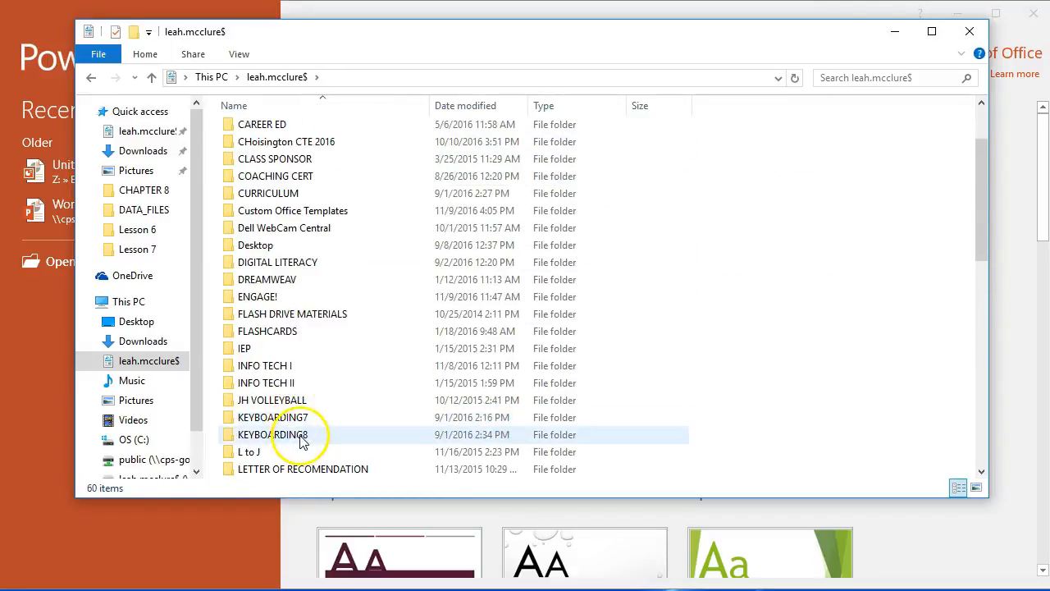
pyautogui.doubleClick(279, 430)
pyautogui.doubleClick(283, 336)
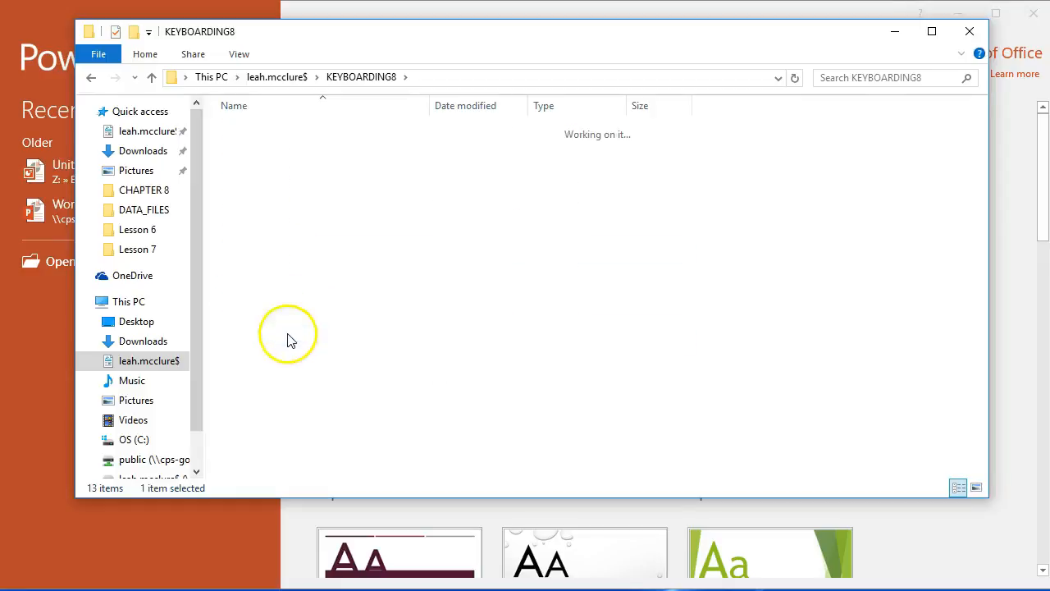
pyautogui.scroll(-6, 289, 342)
pyautogui.scroll(-7, 291, 343)
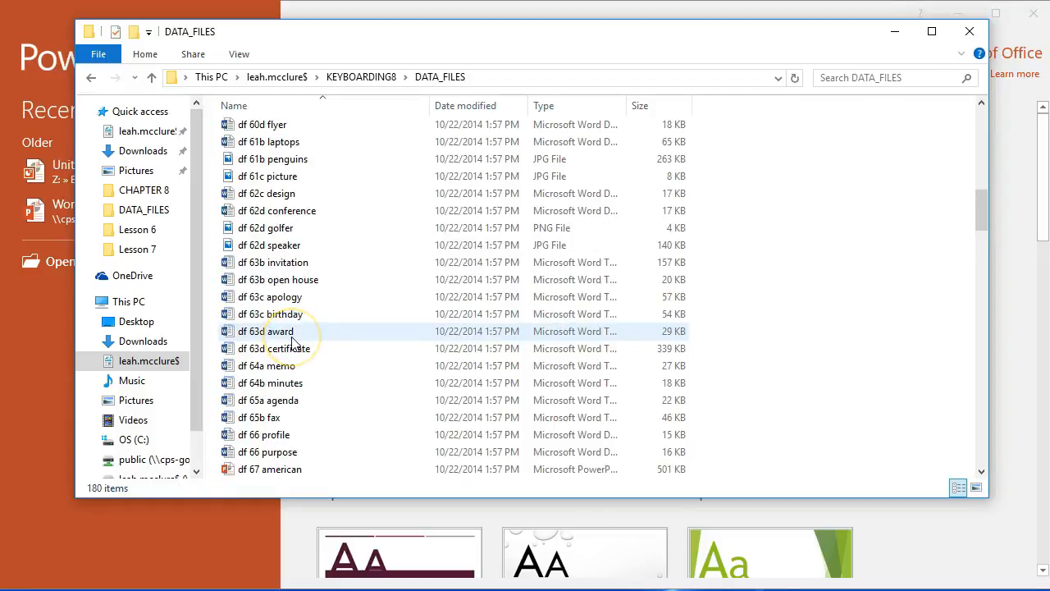
pyautogui.doubleClick(279, 434)
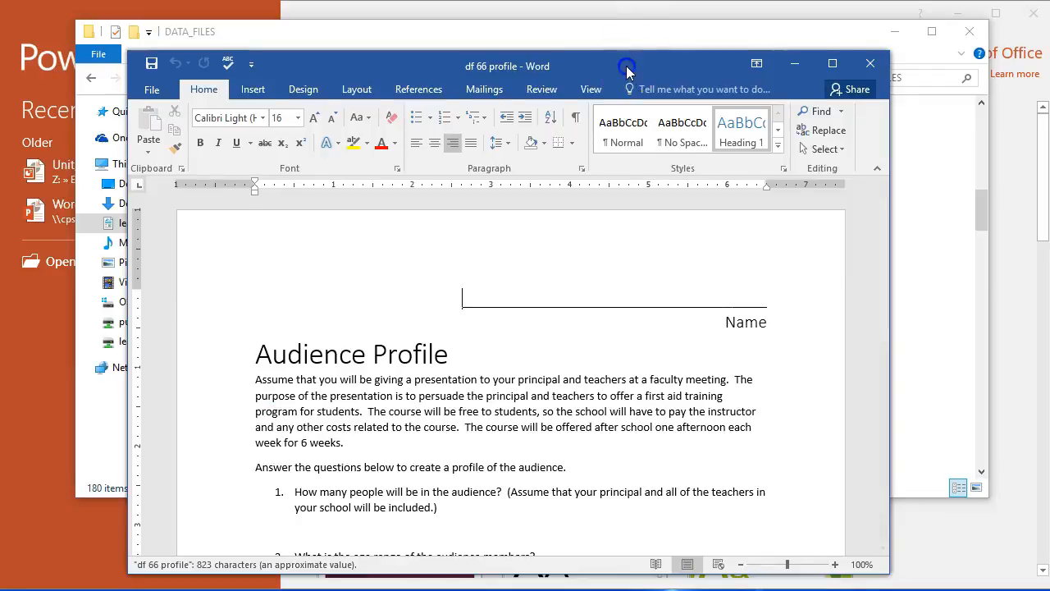
# - Move the "df 66 profile" window higher on the screen and look through the Audience Profile worksheet
pyautogui.moveTo(628, 51); pyautogui.dragTo(623, 27)
pyautogui.scroll(-2, 565, 218)
pyautogui.scroll(1, 567, 221)
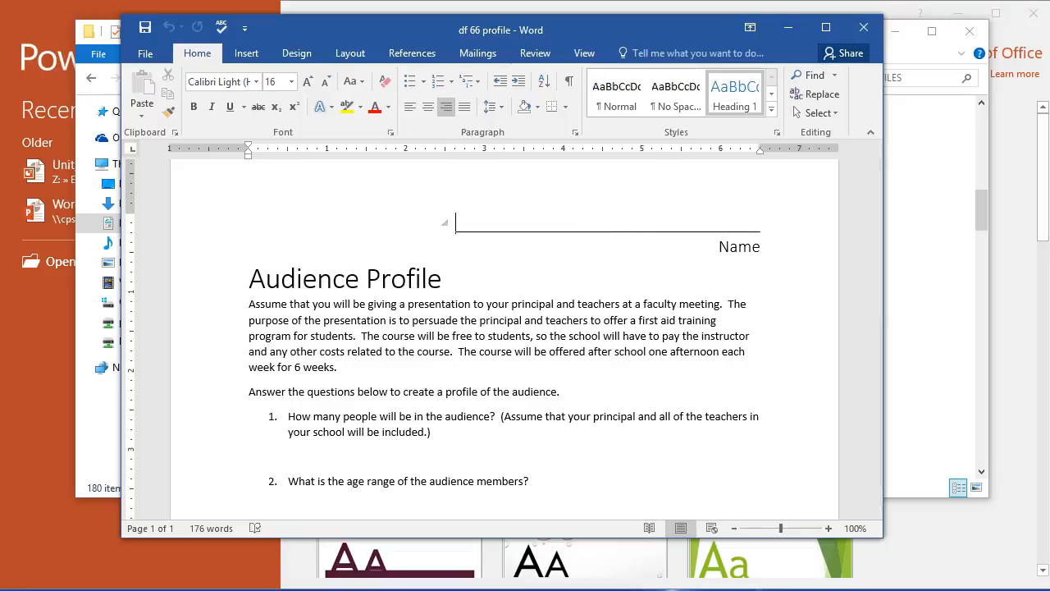
# - Examine the first aid training scenario and the numbered audience questions in the Audience Profile worksheet
pyautogui.click(331, 459)
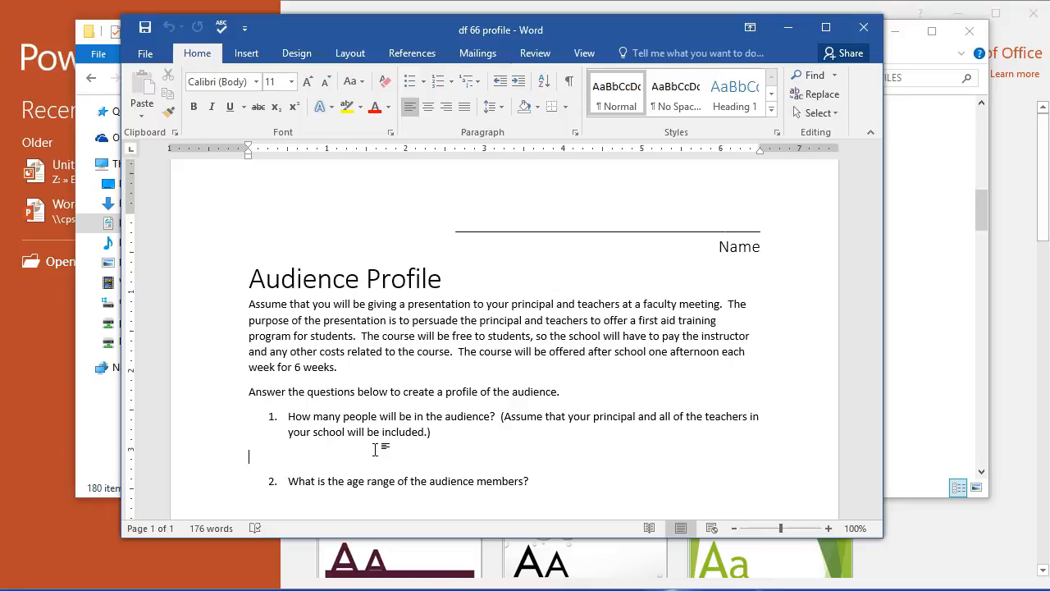
pyautogui.moveTo(242, 306); pyautogui.dragTo(402, 371)
pyautogui.scroll(-5, 402, 386)
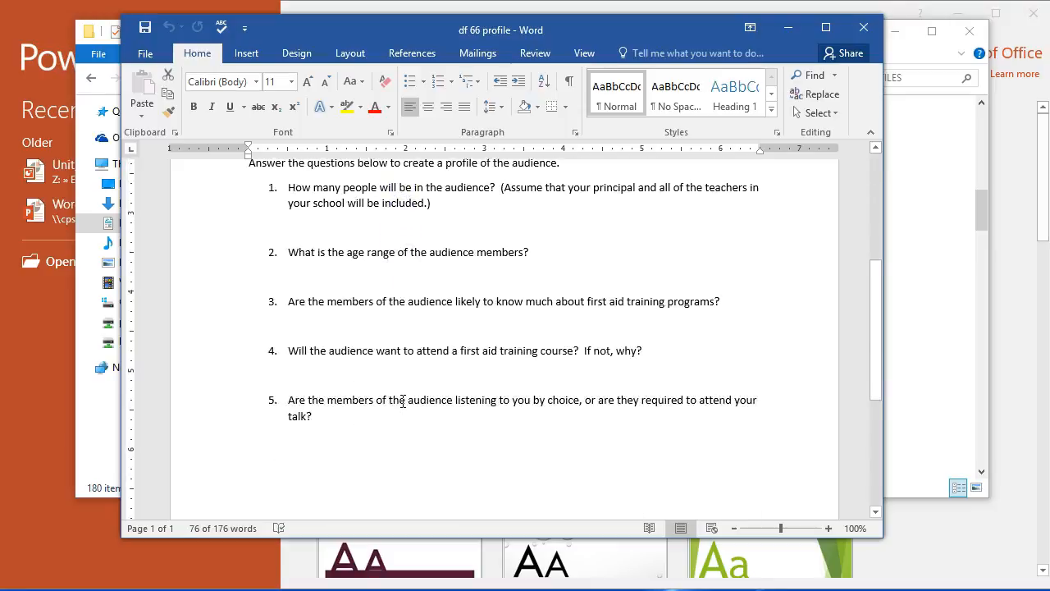
pyautogui.scroll(2, 401, 402)
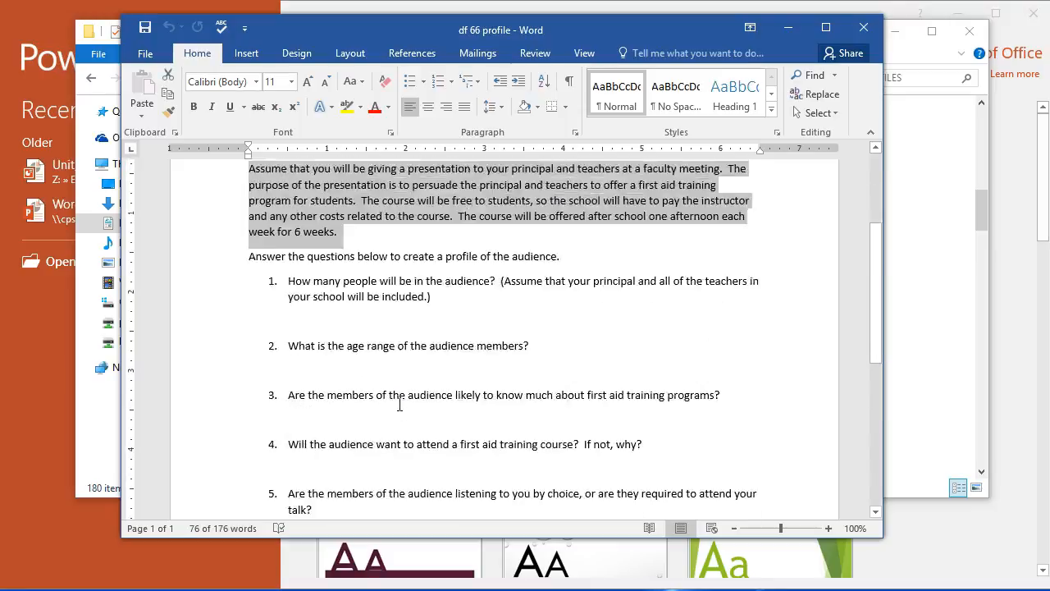
pyautogui.scroll(2, 400, 404)
pyautogui.click(271, 267)
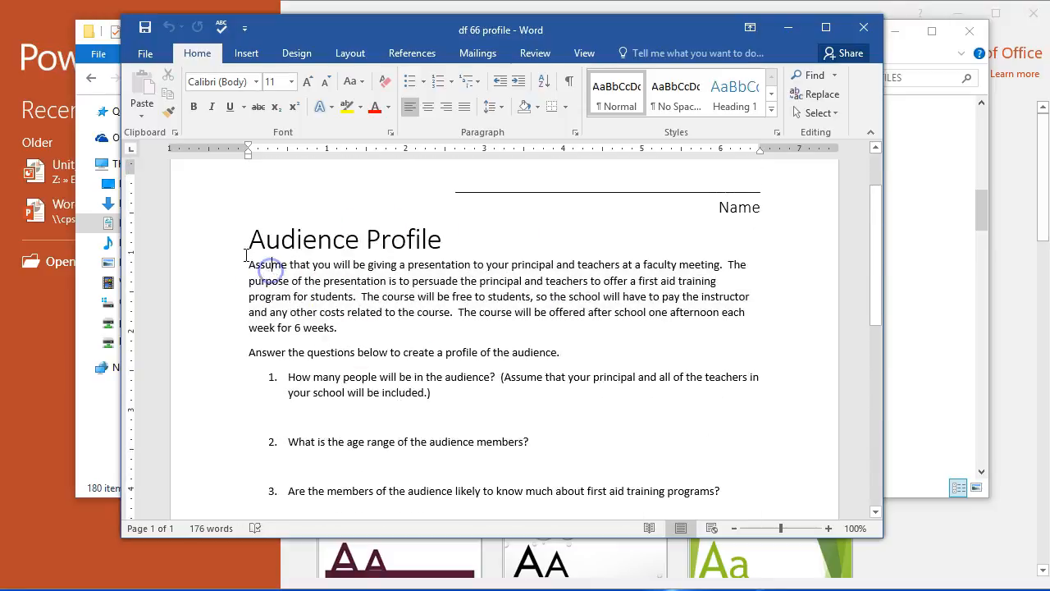
pyautogui.scroll(-3, 342, 418)
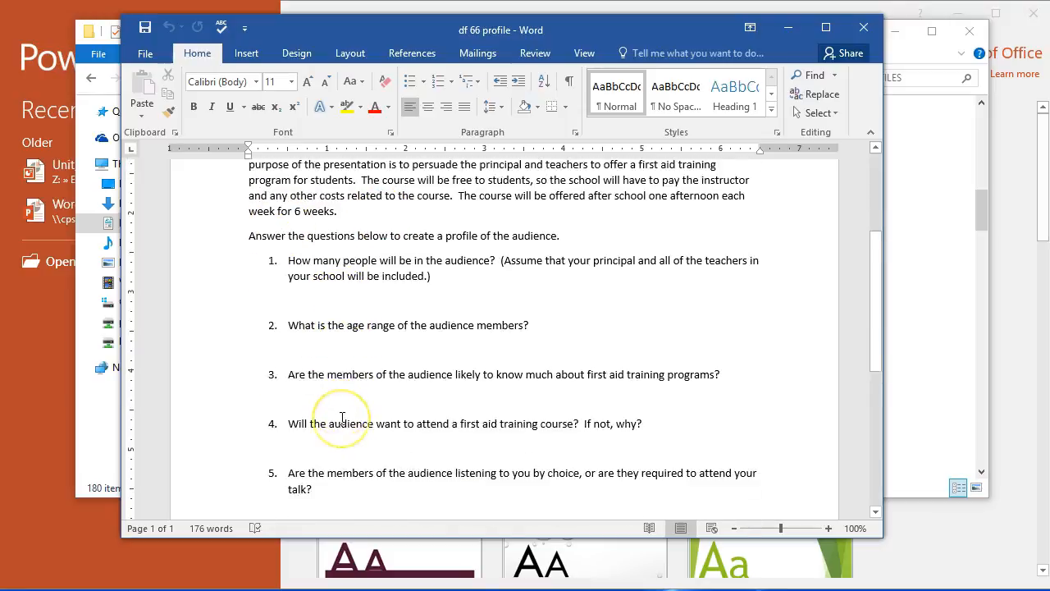
pyautogui.scroll(-1, 342, 419)
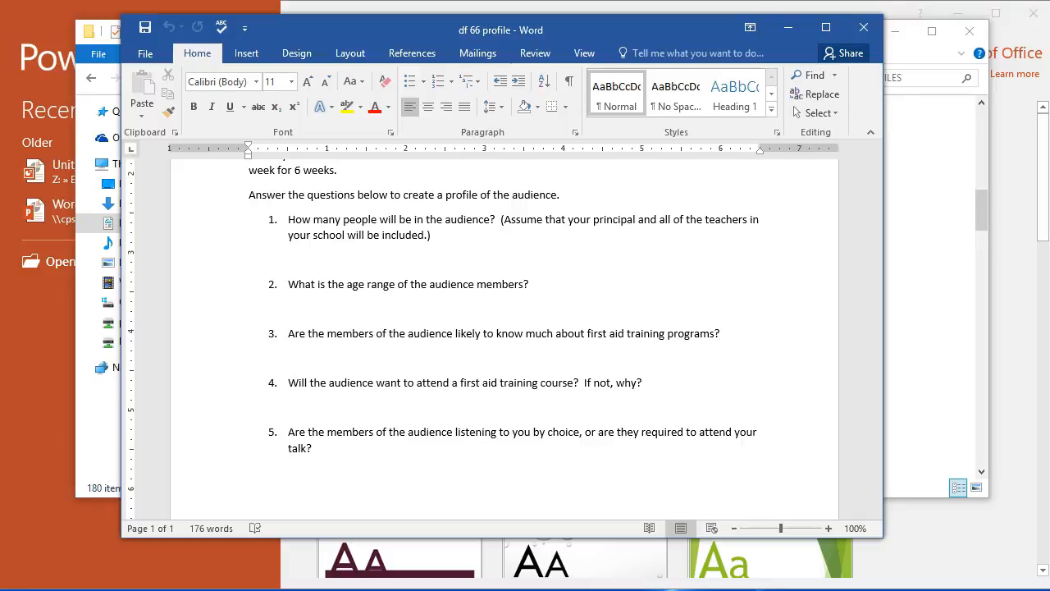
# - Close the "df 66 profile" document and create a new blank Word document
pyautogui.click(861, 27)
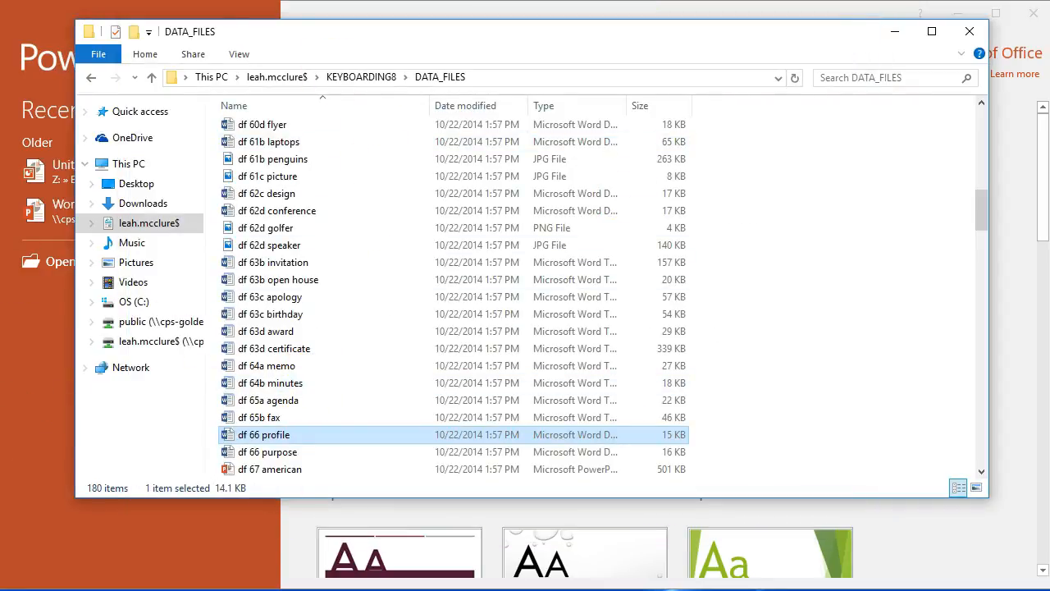
pyautogui.click(221, 588)
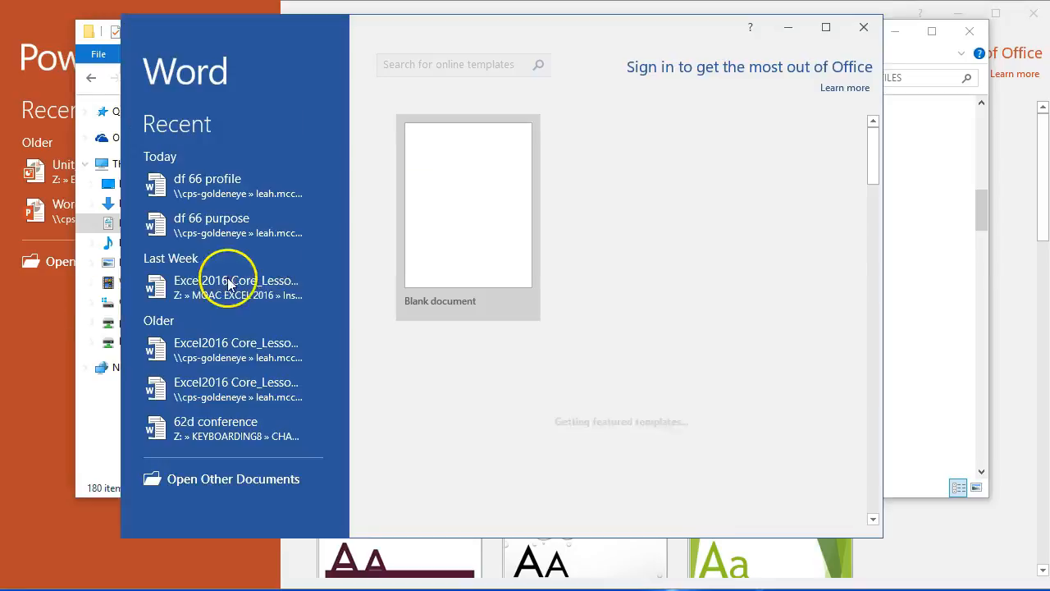
pyautogui.click(464, 238)
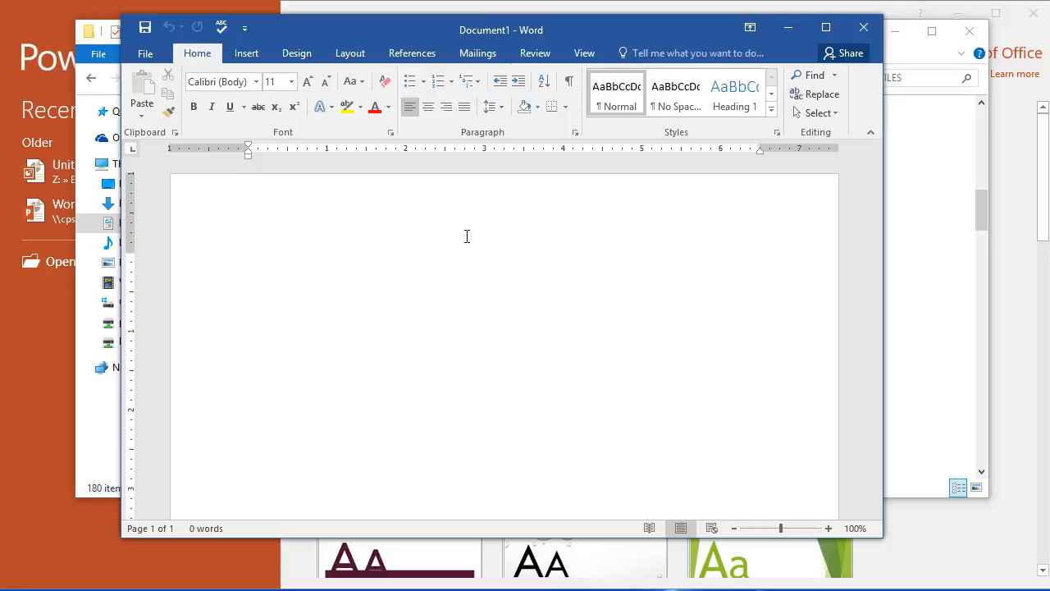
# - Enter the presenter's name on the first line and the title "First Aid Training Course" on the second
pyautogui.write('Mrs. Pankoke')
pyautogui.press('Return')
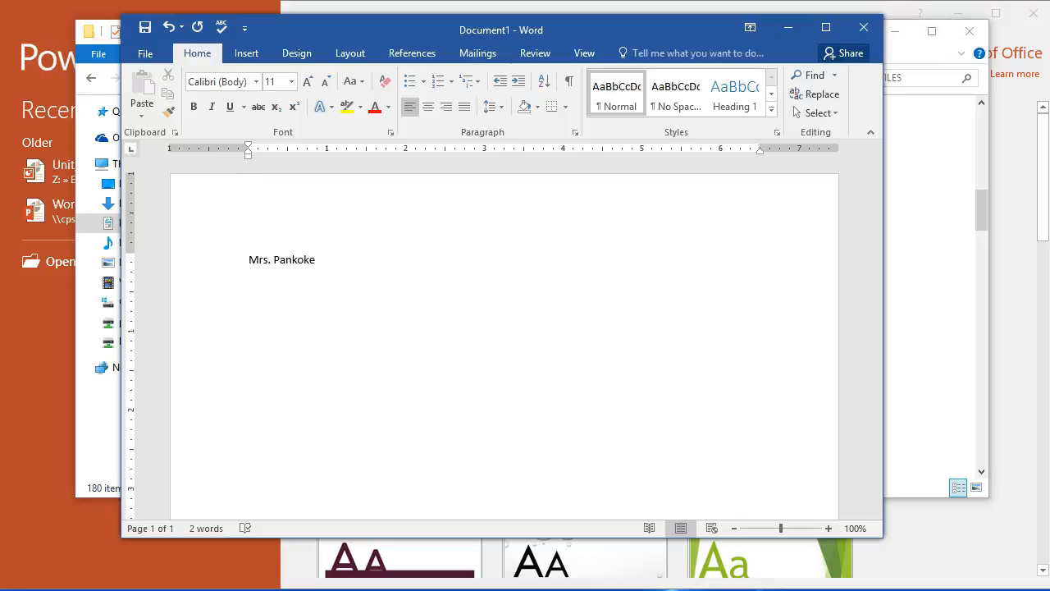
pyautogui.write('First A')
pyautogui.write('Training Course ')
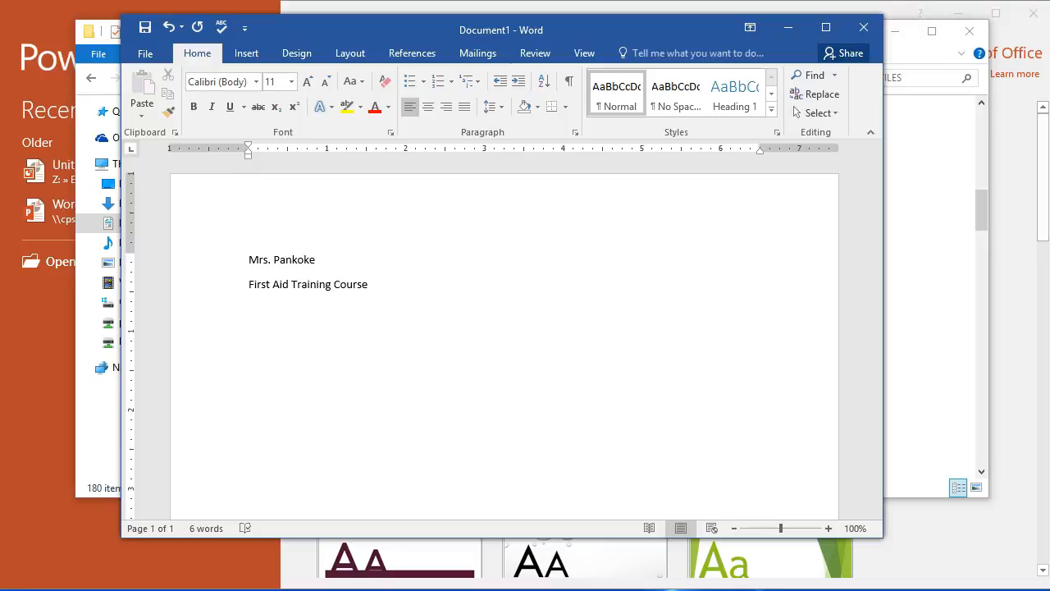
pyautogui.write('Introduction    Body    Concul')
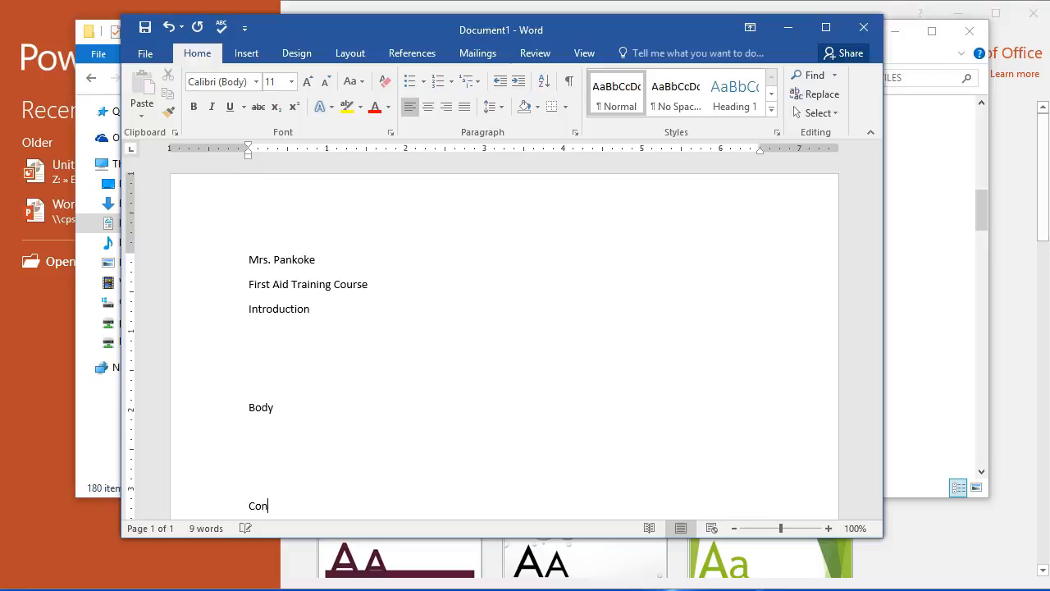
# - Add the outline headings "Introduction", "Body" and "Conclusion" below the title, leaving blank lines between them
pyautogui.press('BackSpace')
pyautogui.press('BackSpace')
pyautogui.write('lusion')
# - Start a numbered list in the 1., 2., 3. format on the blank line under Introduction
pyautogui.click(295, 333)
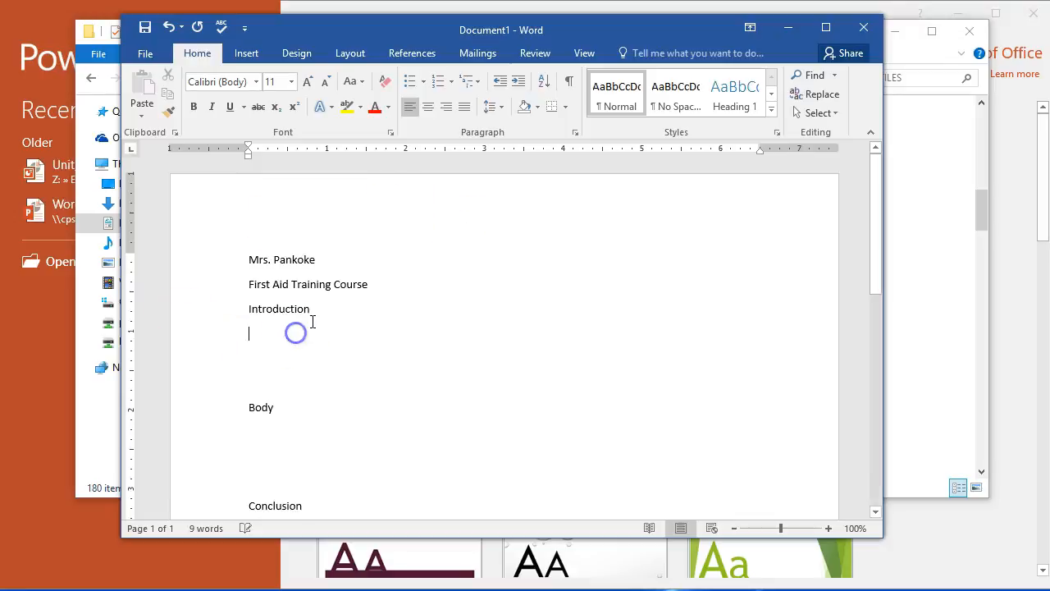
pyautogui.click(450, 82)
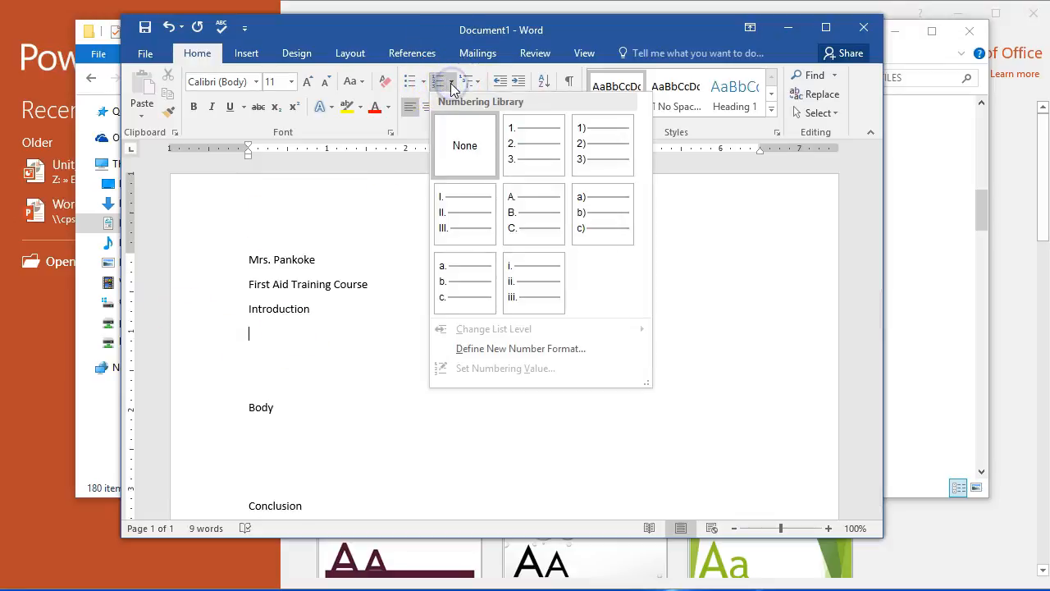
pyautogui.click(530, 157)
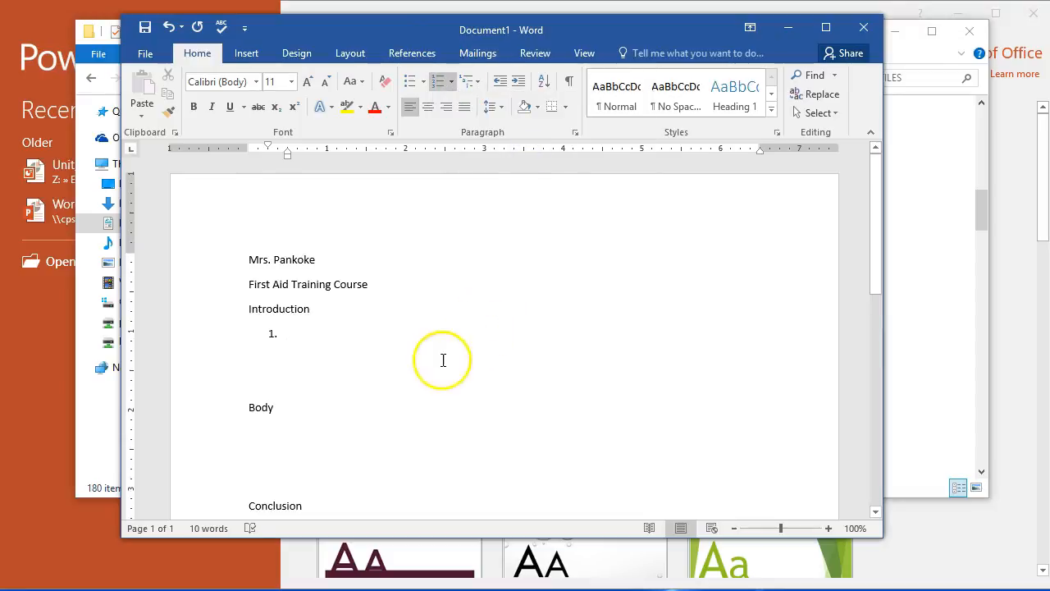
pyautogui.click(288, 342)
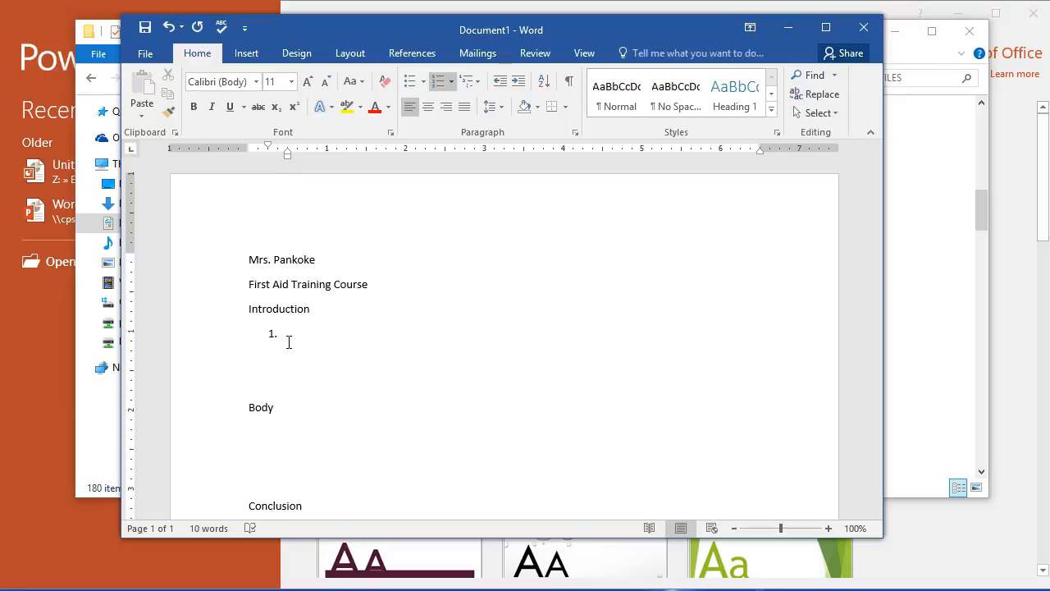
# - Start a numbered list under Body with the item "Free to students" and an empty item after it
pyautogui.click(281, 426)
pyautogui.click(439, 80)
pyautogui.write('Free to students')
pyautogui.press('Return')
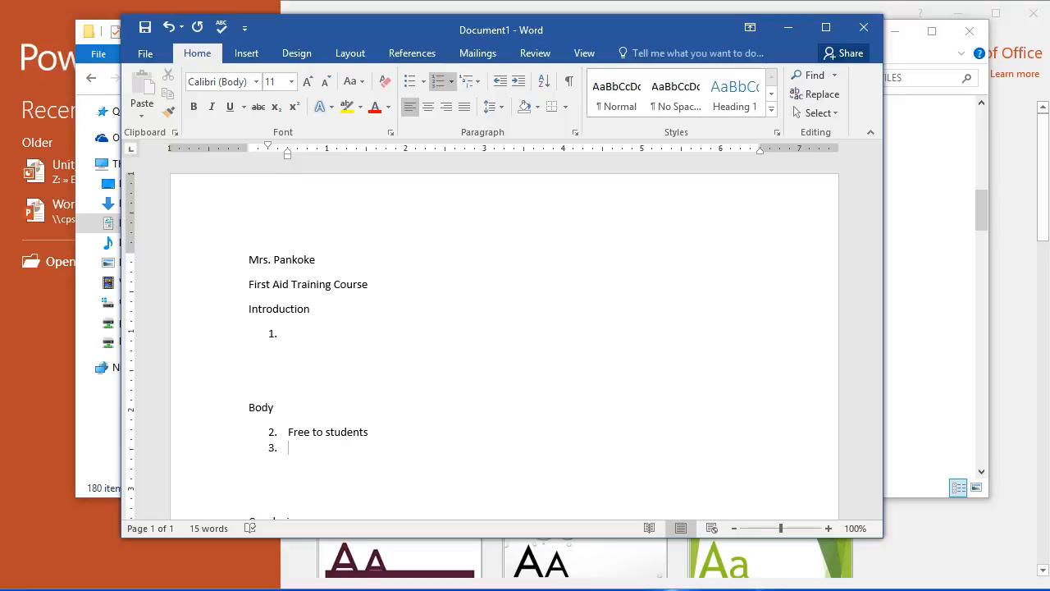
# - Enter "School pay for Instructor" as the next numbered item under Body
pyautogui.write('Stre')
pyautogui.press('BackSpace')
pyautogui.press('BackSpace')
pyautogui.press('BackSpace')
pyautogui.write('choo')
pyautogui.press('BackSpace')
pyautogui.press('BackSpace')
pyautogui.write('hool ')
pyautogui.write('pay for l')
pyautogui.write('nstu')
pyautogui.press('BackSpace')
pyautogui.write('ruction')
pyautogui.press('BackSpace')
pyautogui.press('BackSpace')
pyautogui.press('BackSpace')
pyautogui.write('or')
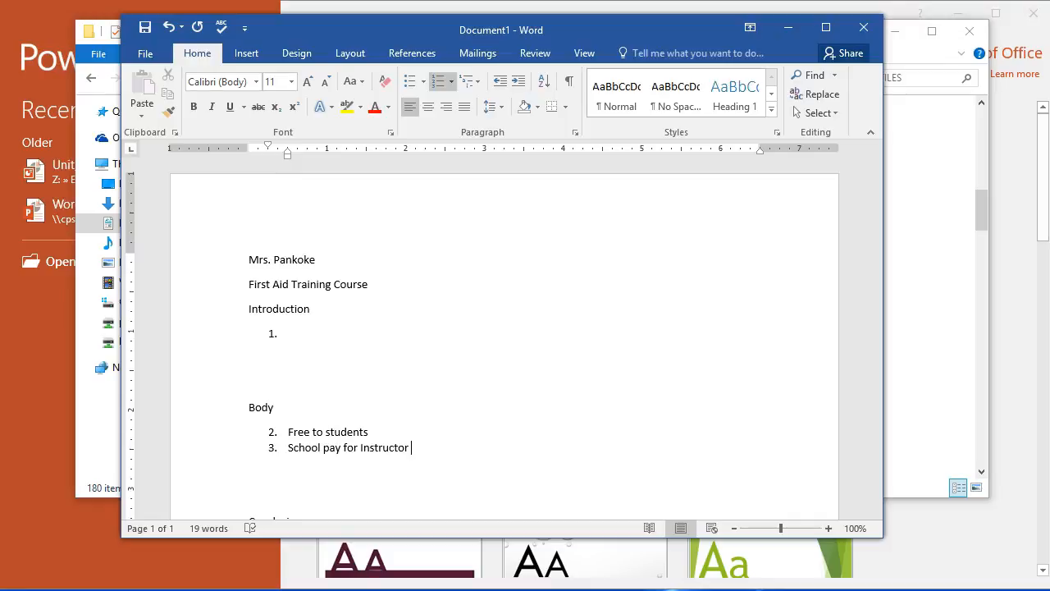
# - Insert a line under the Conclusion heading and start a numbered list there
pyautogui.scroll(-2, 351, 422)
pyautogui.click(276, 457)
pyautogui.click(278, 484)
pyautogui.click(333, 429)
pyautogui.click(320, 451)
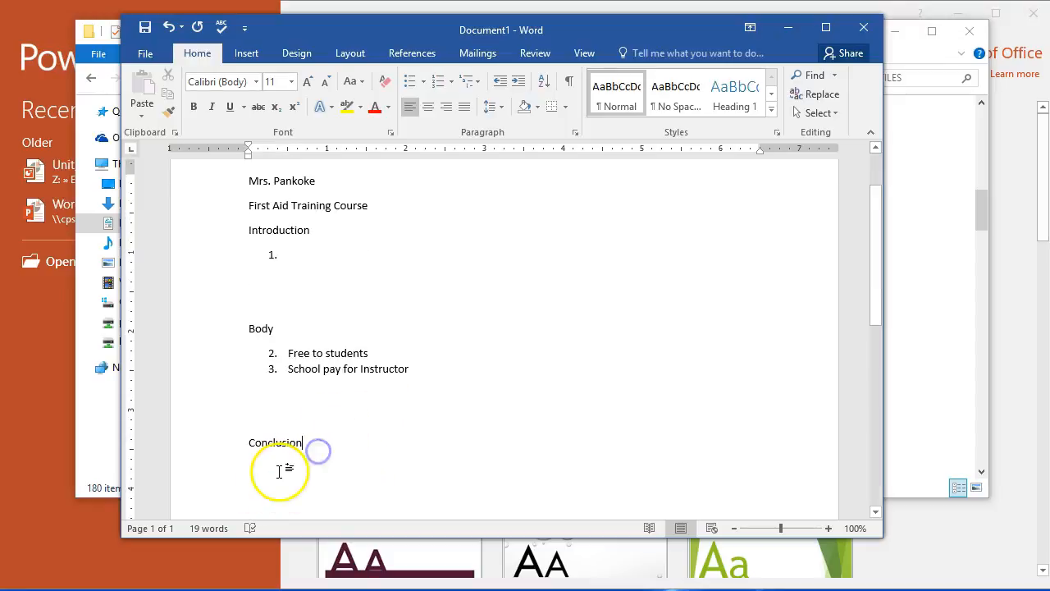
pyautogui.press('Return')
pyautogui.click(440, 82)
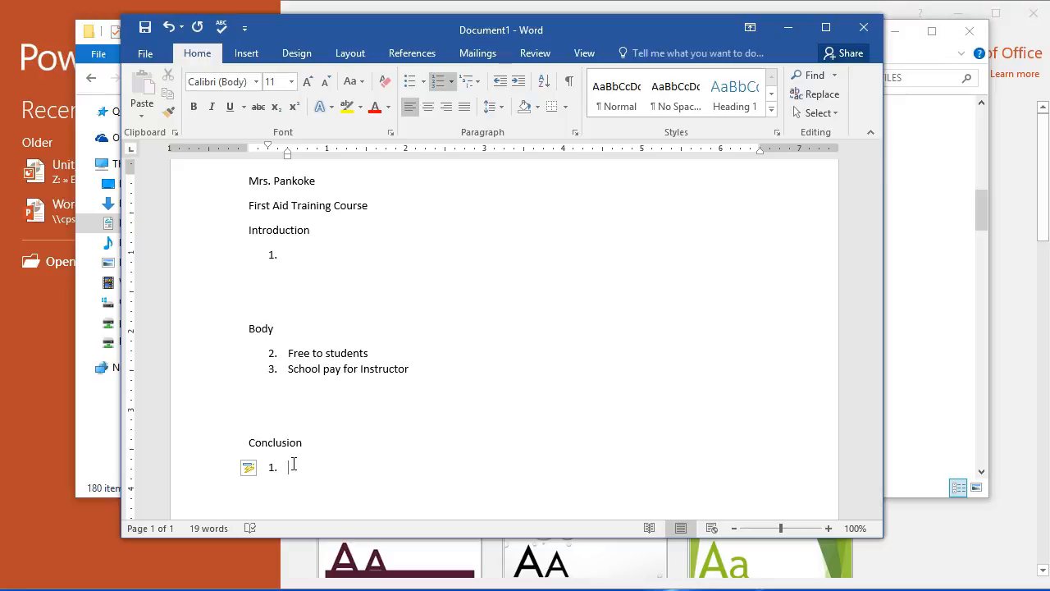
# - Add the indented sub-item "How much it costs the school" beneath "Free to students"
pyautogui.click(410, 351)
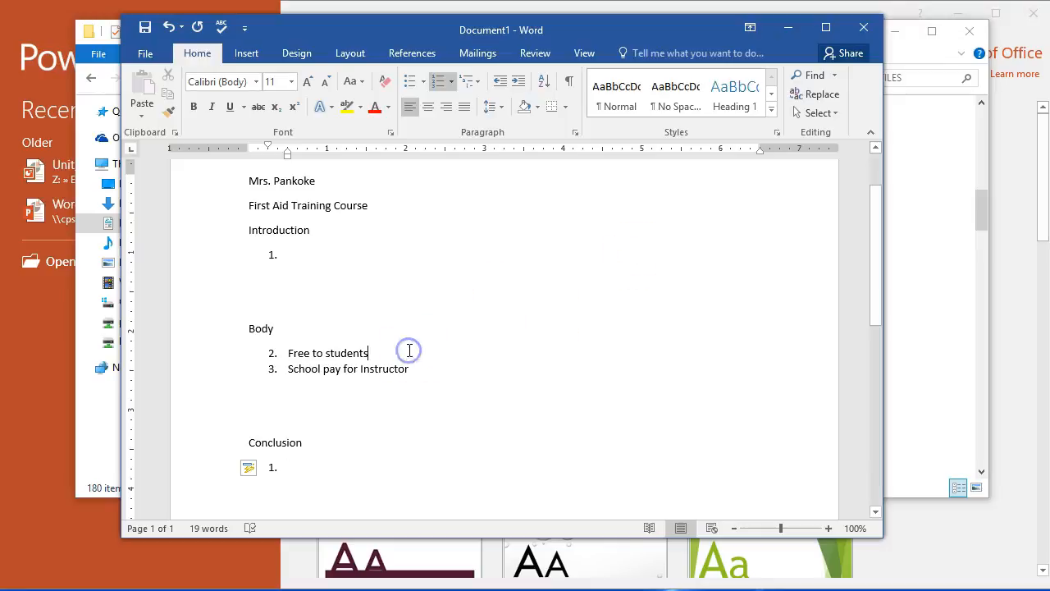
pyautogui.press('Return')
pyautogui.press('Tab')
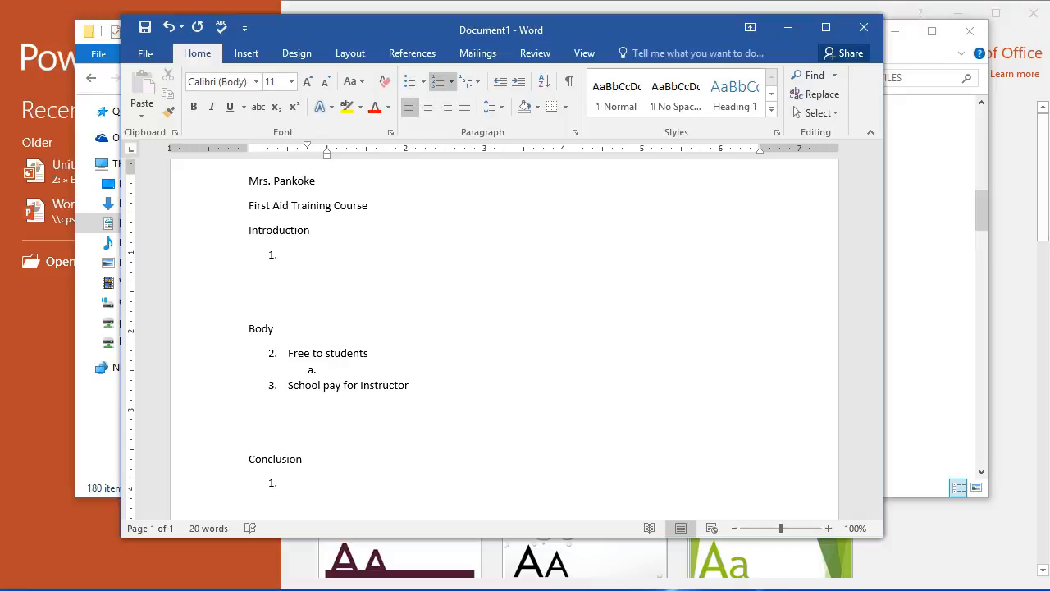
pyautogui.write('How much it costs the school')
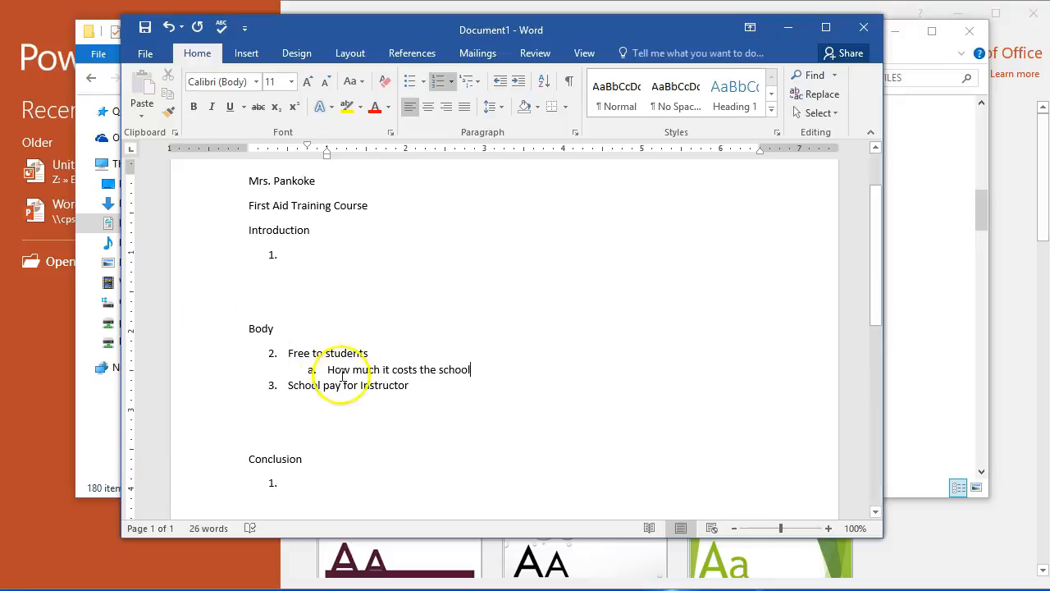
# - Move the sub-item "How much it costs the school" so that it sits indented beneath "School pay for Instructor"
pyautogui.moveTo(328, 369); pyautogui.dragTo(504, 370)
pyautogui.hotkey('ctrl', 'c')
pyautogui.press('Delete')
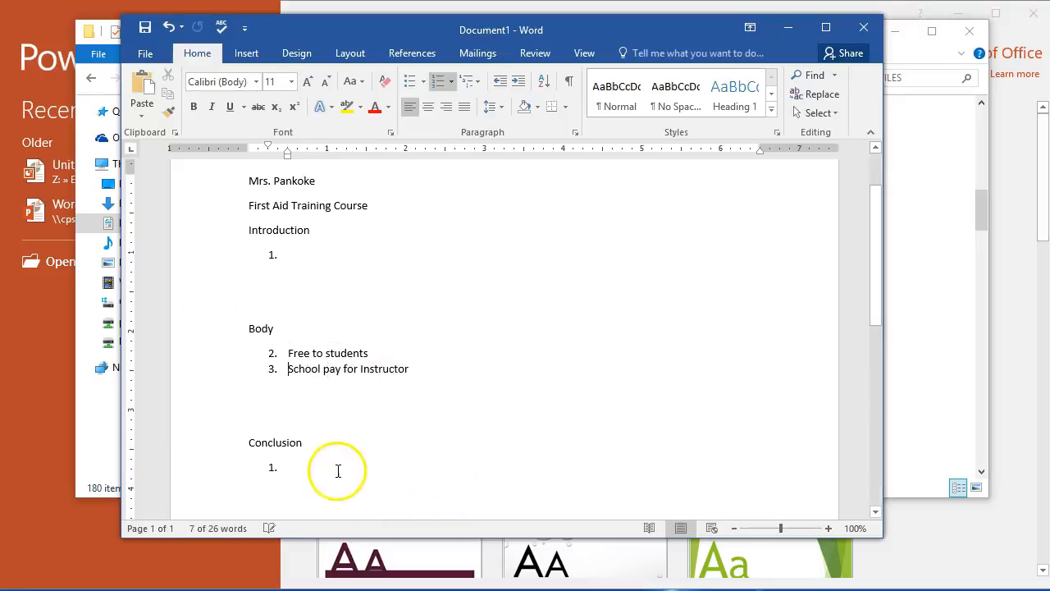
pyautogui.click(423, 358)
pyautogui.click(423, 374)
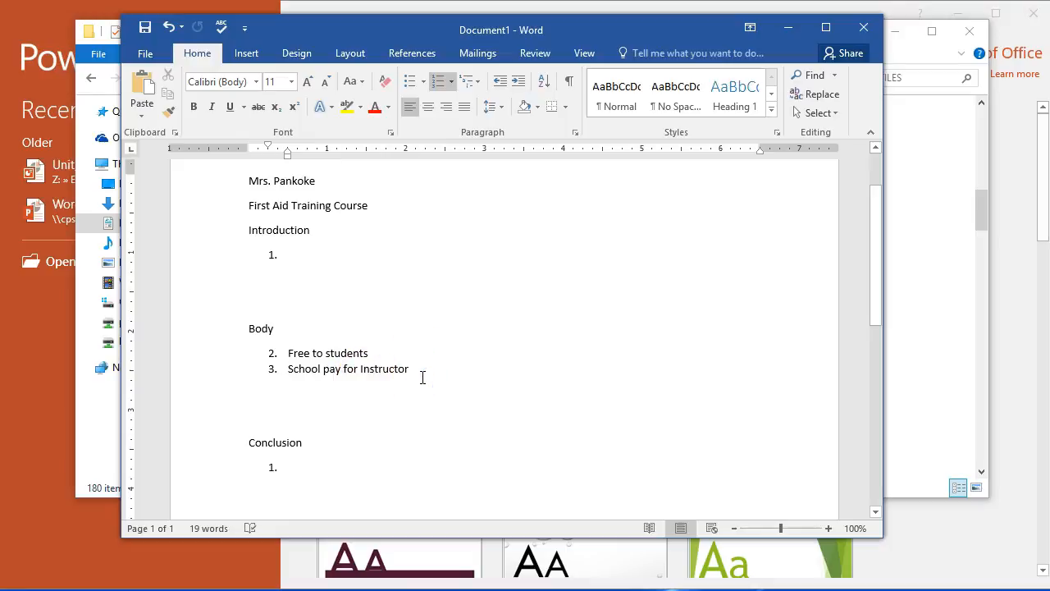
pyautogui.press('Return')
pyautogui.press('Tab')
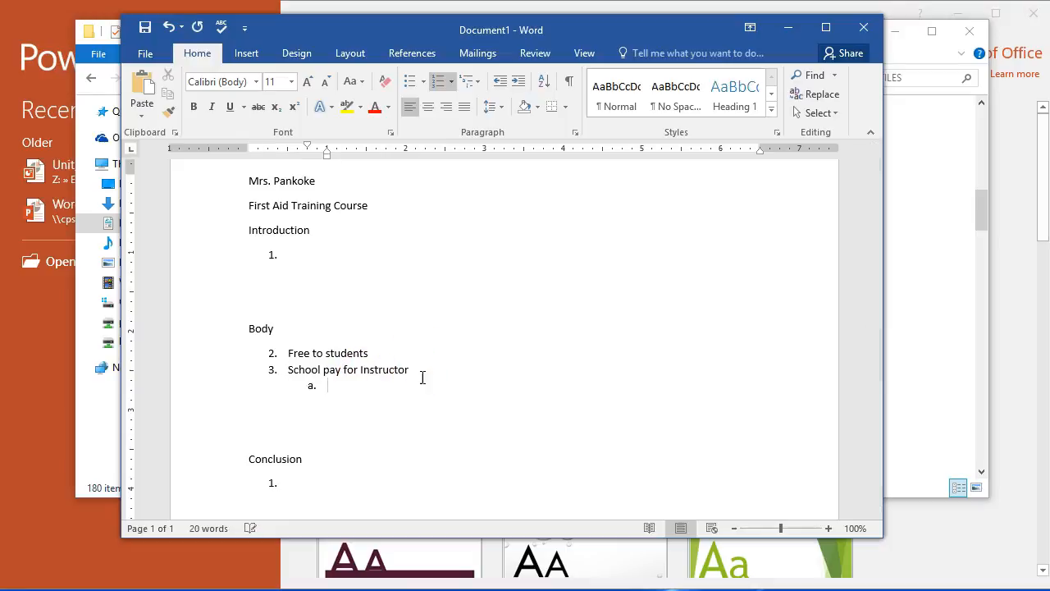
pyautogui.hotkey('ctrl', 'v')
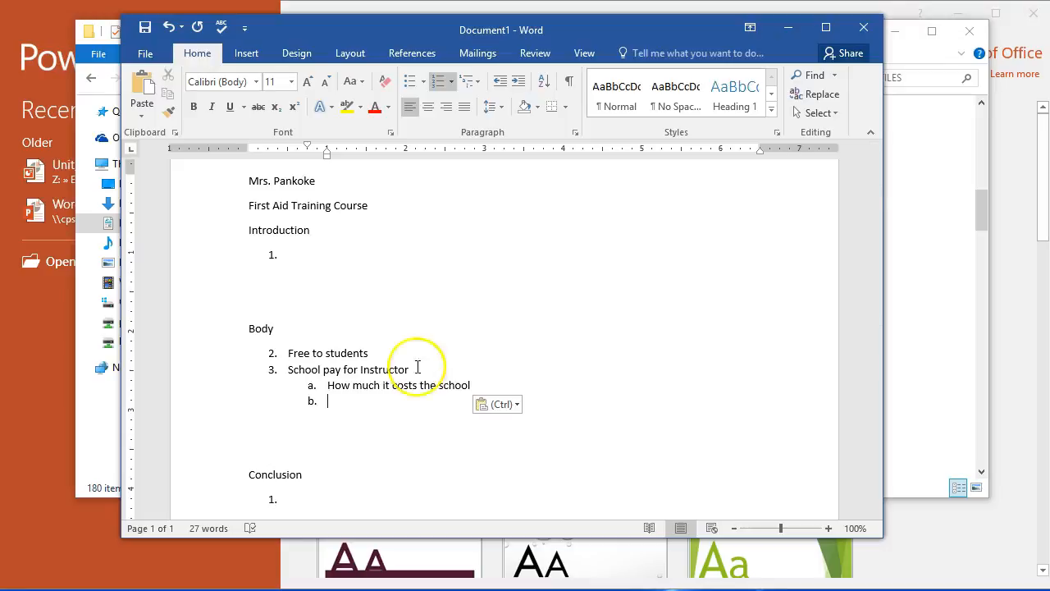
pyautogui.click(314, 246)
pyautogui.click(300, 497)
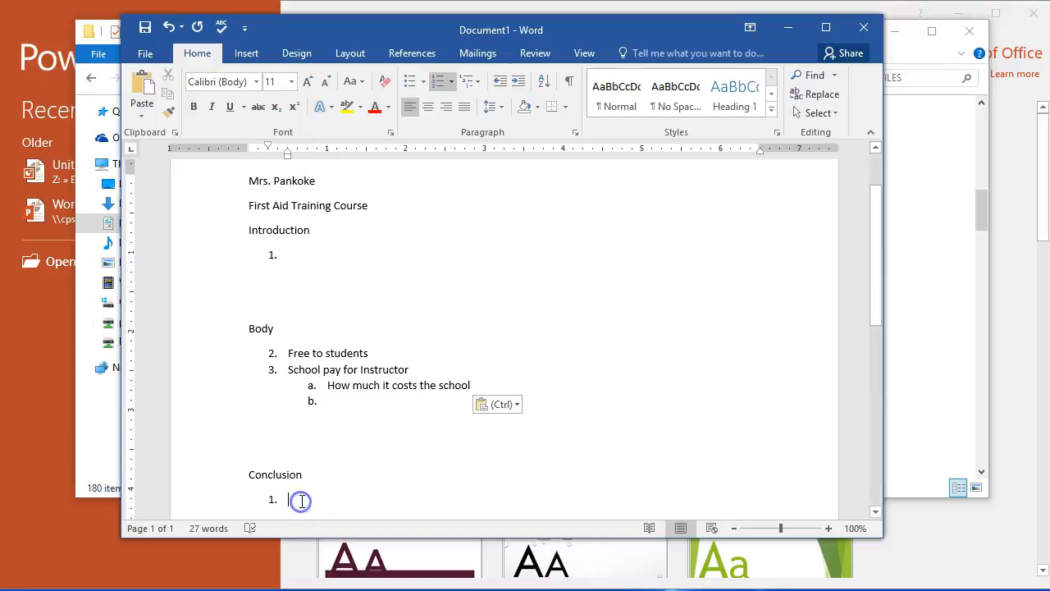
pyautogui.click(303, 238)
pyautogui.click(303, 254)
pyautogui.click(326, 496)
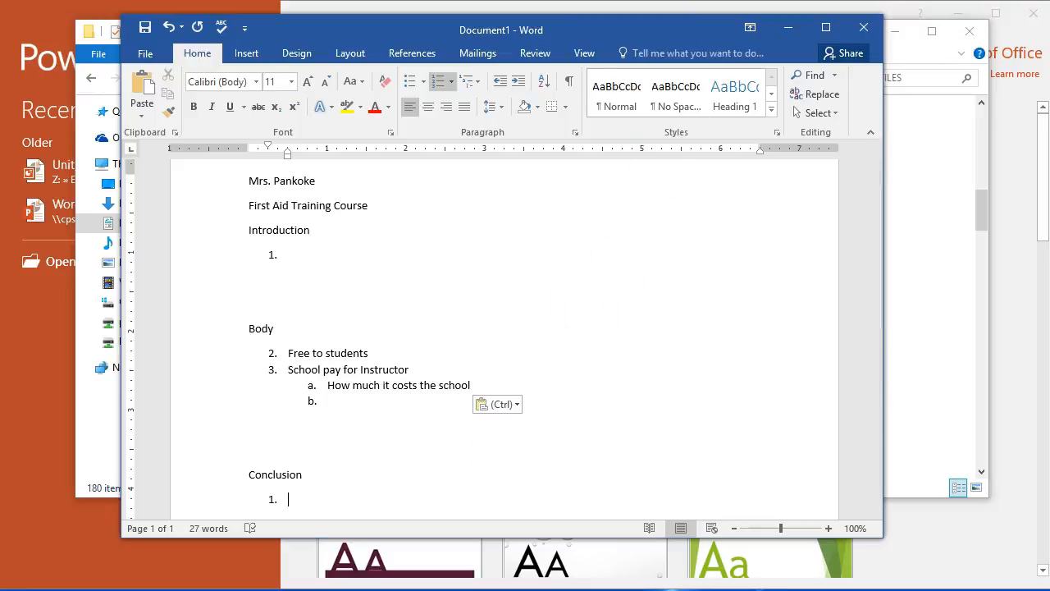
# - Dismiss the DATA_FILES folder window and display Word's insertion options with the cursor in the first Introduction item
pyautogui.click(151, 588)
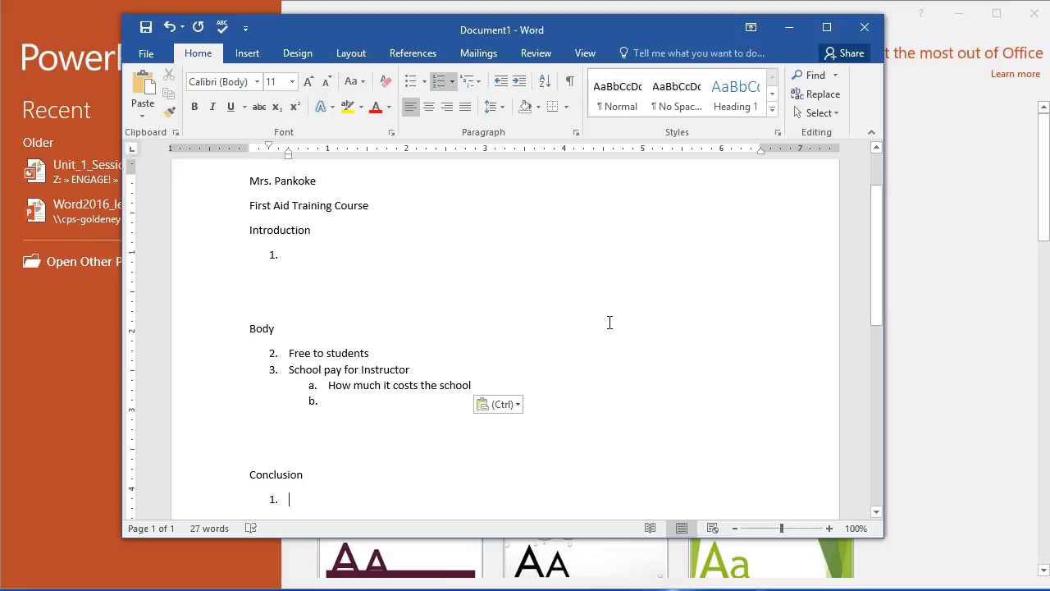
pyautogui.click(297, 250)
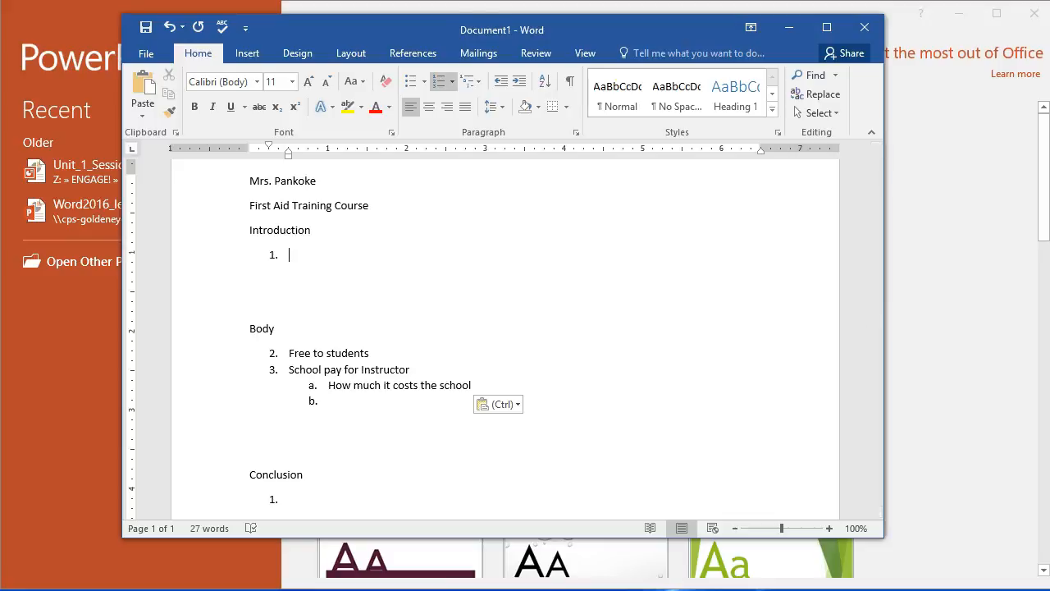
pyautogui.click(246, 52)
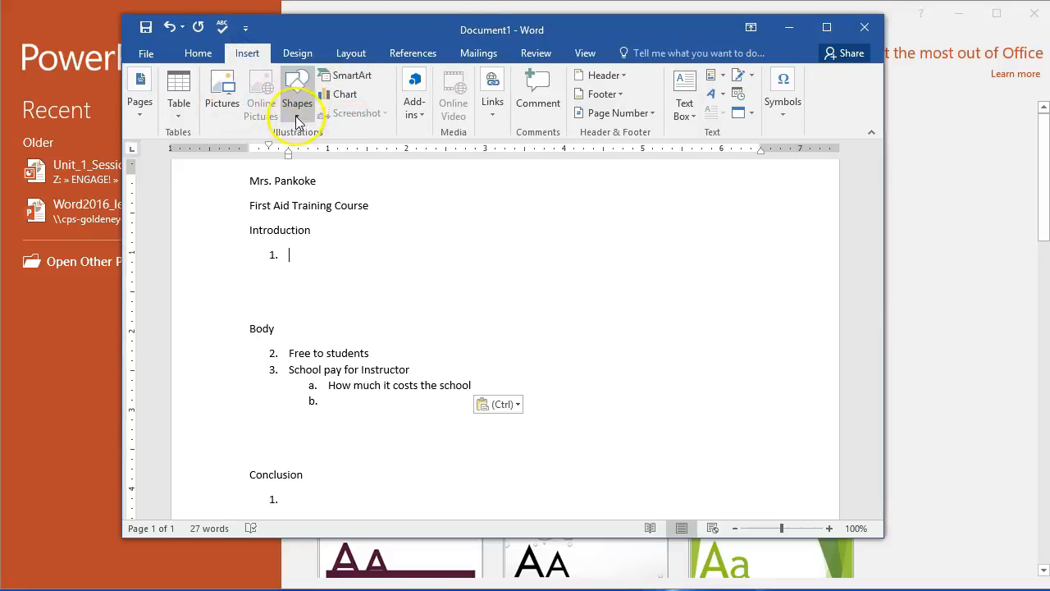
# - Create a blank presentation in PowerPoint, look over its insertion options, and return to the Word outline
pyautogui.click(79, 31)
pyautogui.click(370, 170)
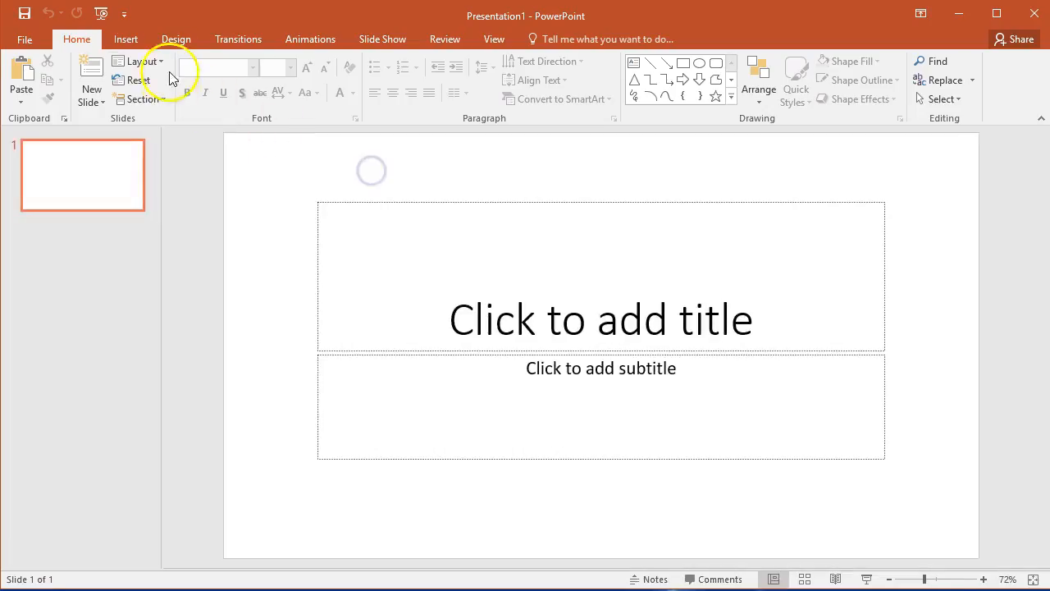
pyautogui.click(127, 39)
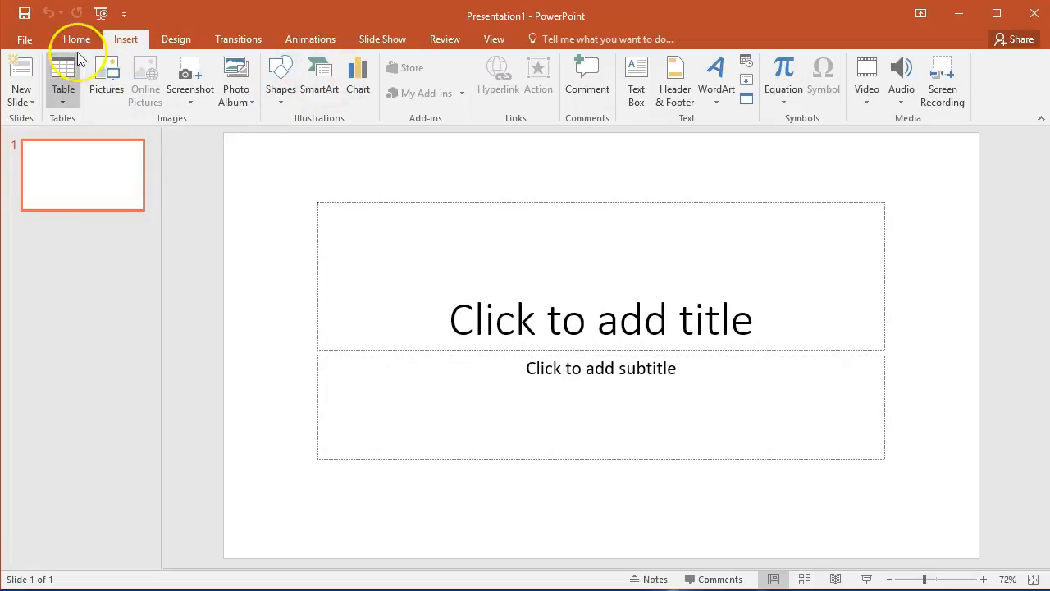
pyautogui.click(153, 589)
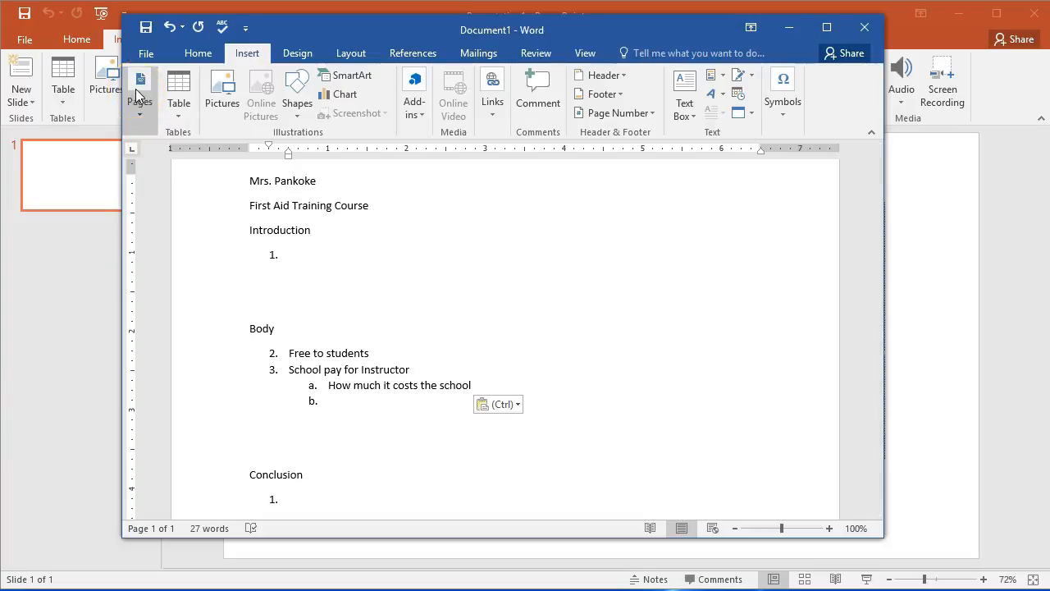
# - Create a new blank Word document separate from the presentation outline
pyautogui.click(144, 52)
pyautogui.click(153, 127)
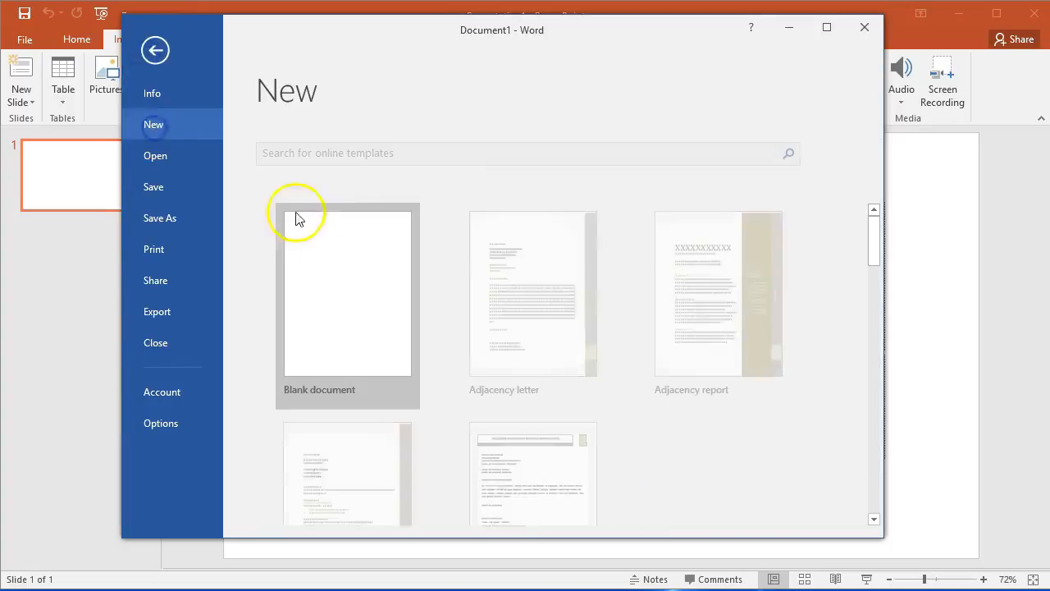
pyautogui.click(375, 300)
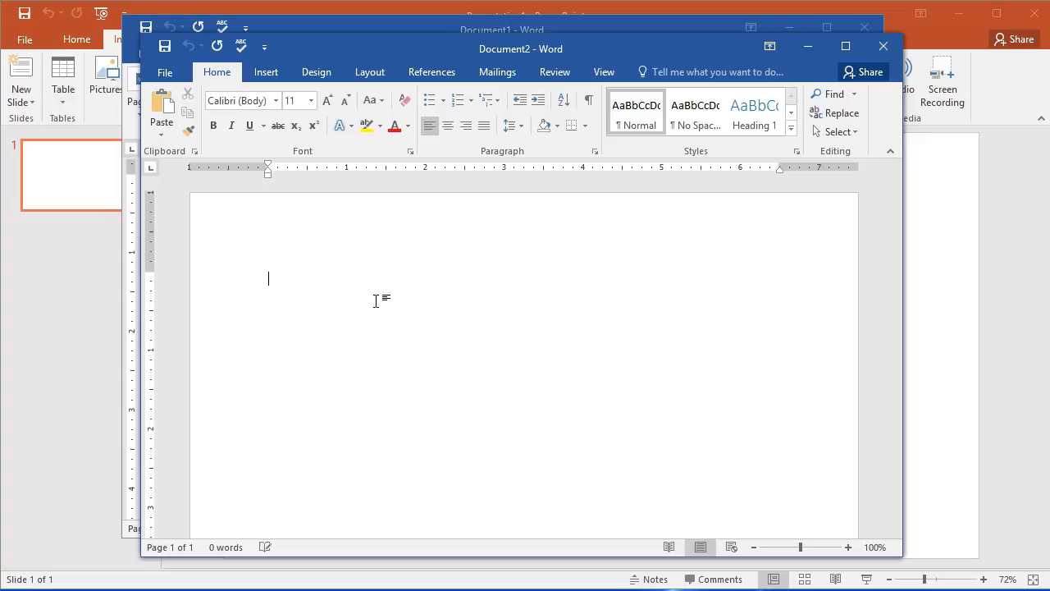
# - Draw a cross shape about 1.7 inches wide near the start of the blank page and fill it with standard red
pyautogui.click(264, 72)
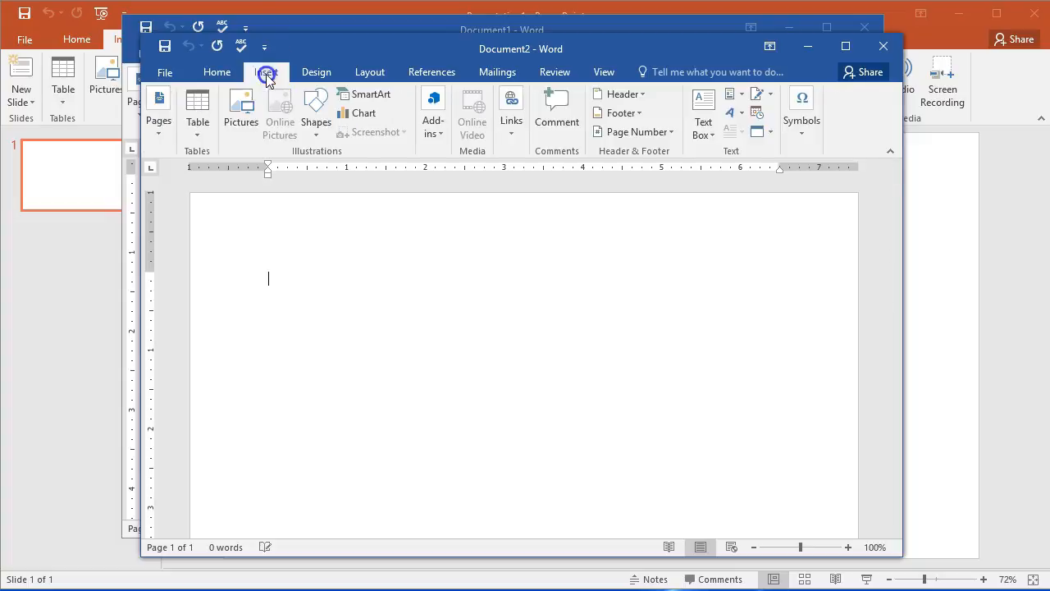
pyautogui.click(316, 113)
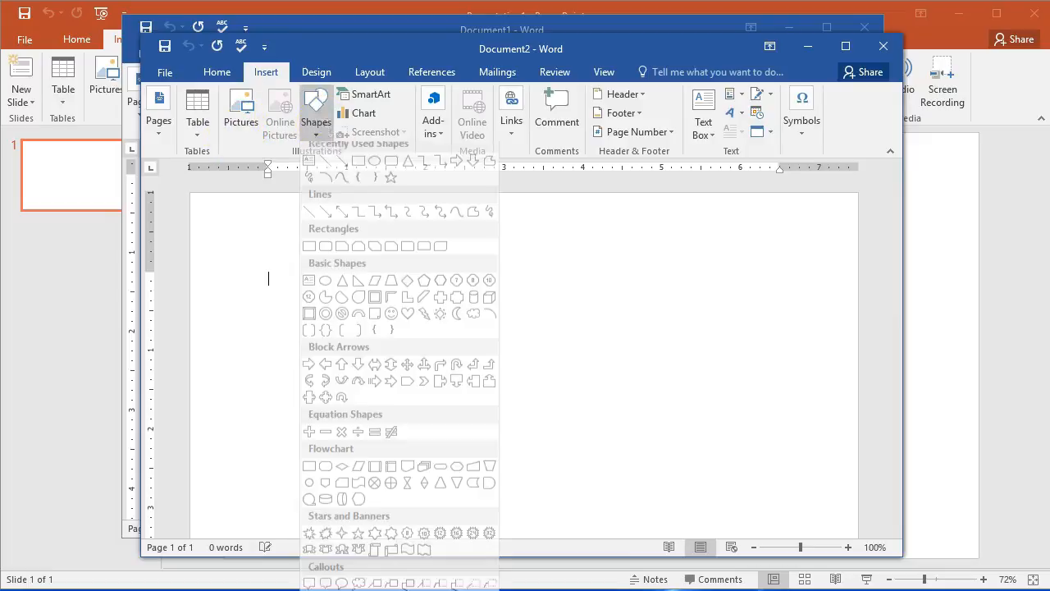
pyautogui.click(440, 309)
pyautogui.moveTo(279, 300)
pyautogui.mouseDown()
pyautogui.moveTo(426, 413)
pyautogui.moveTo(422, 448)
pyautogui.moveTo(408, 414)
pyautogui.mouseUp()
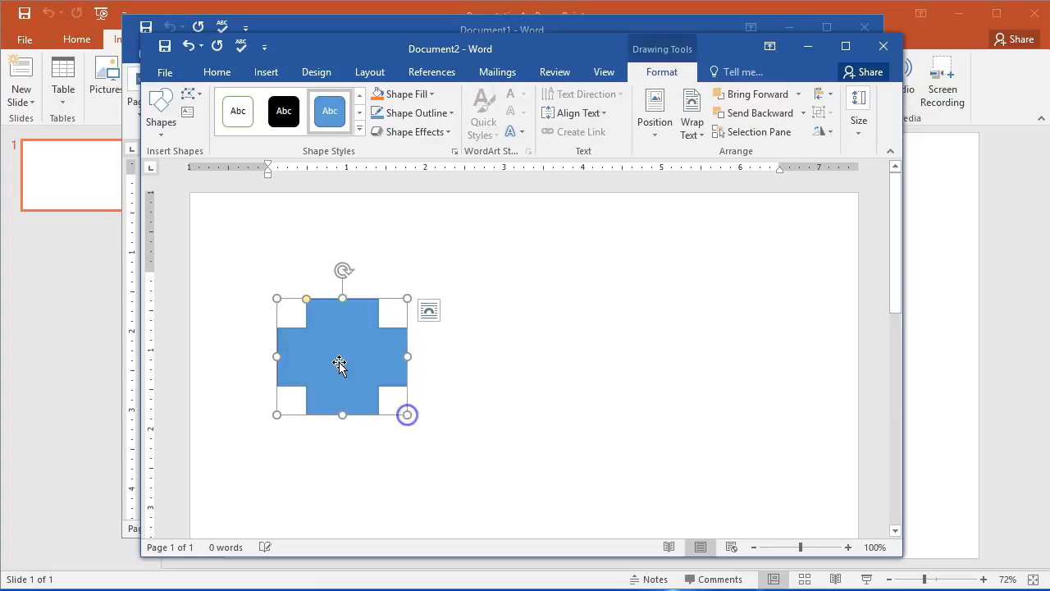
pyautogui.click(428, 93)
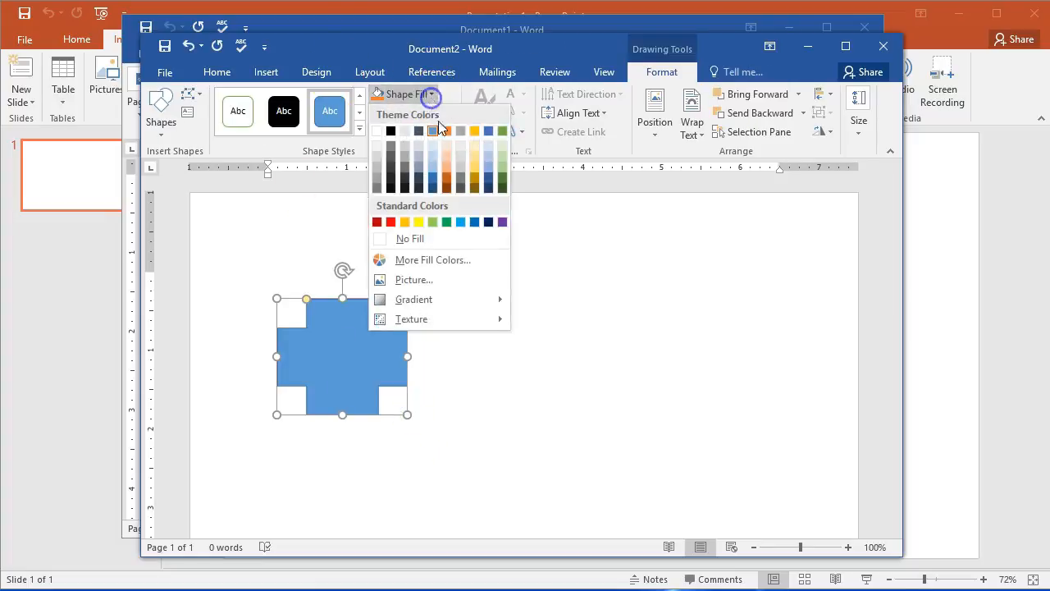
pyautogui.click(390, 222)
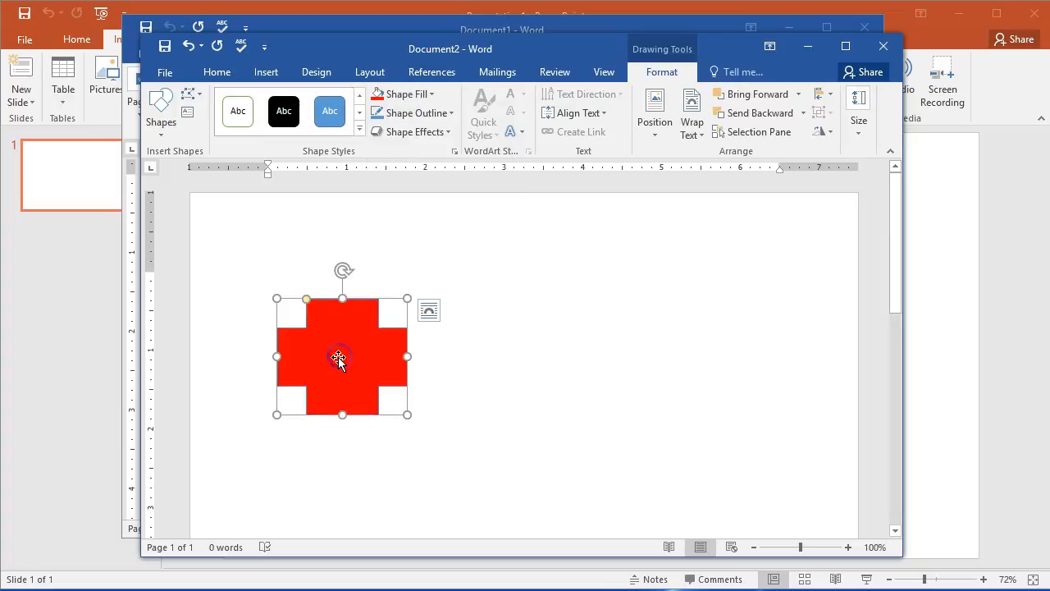